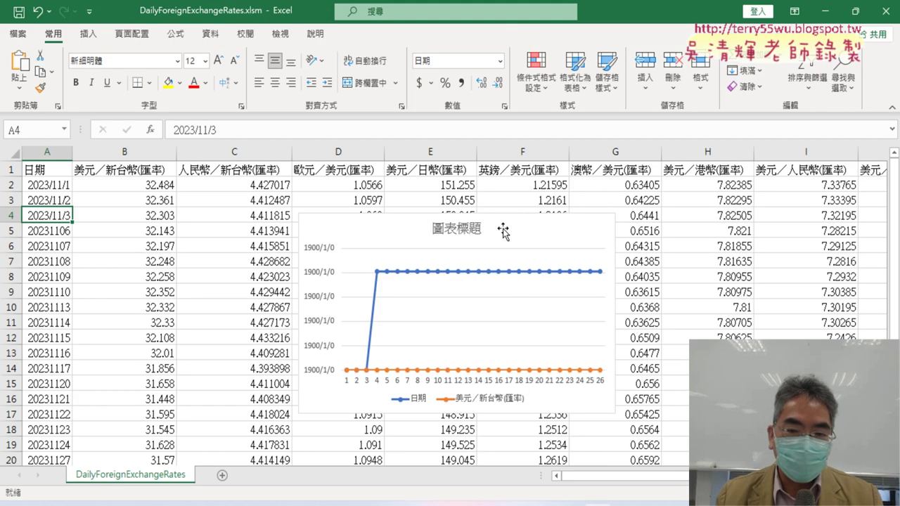
Step: Delete the existing chart from the exchange-rate sheet and inspect the first date in column A
{"action": "left_click", "coordinate": [504, 230]}
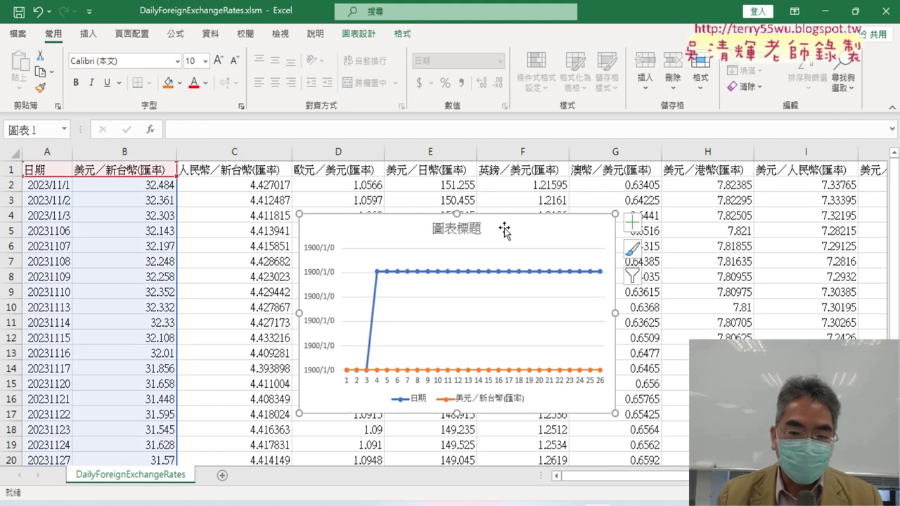
{"action": "key", "text": "Delete"}
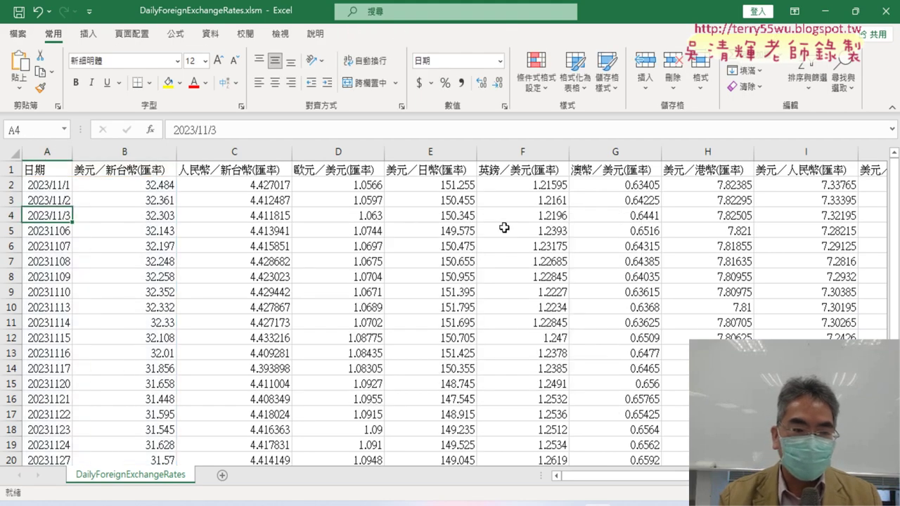
{"action": "left_click", "coordinate": [45, 151]}
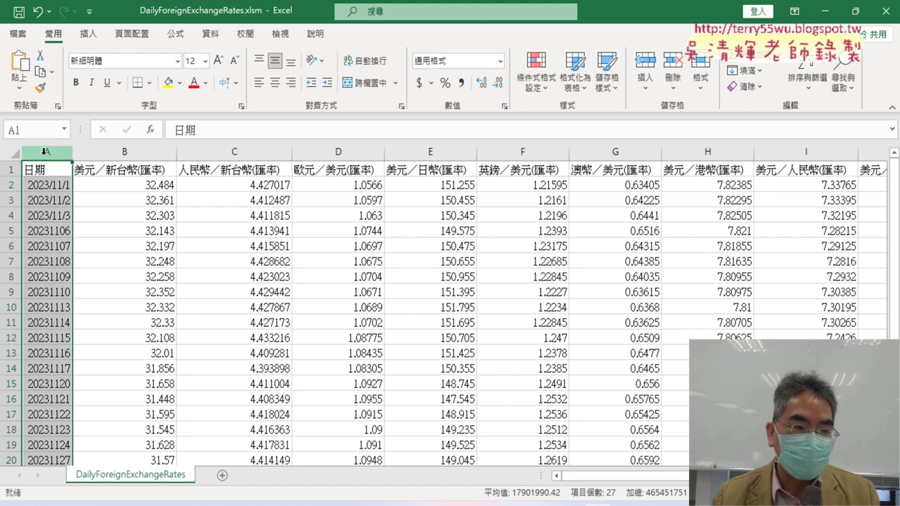
{"action": "left_click", "coordinate": [60, 186]}
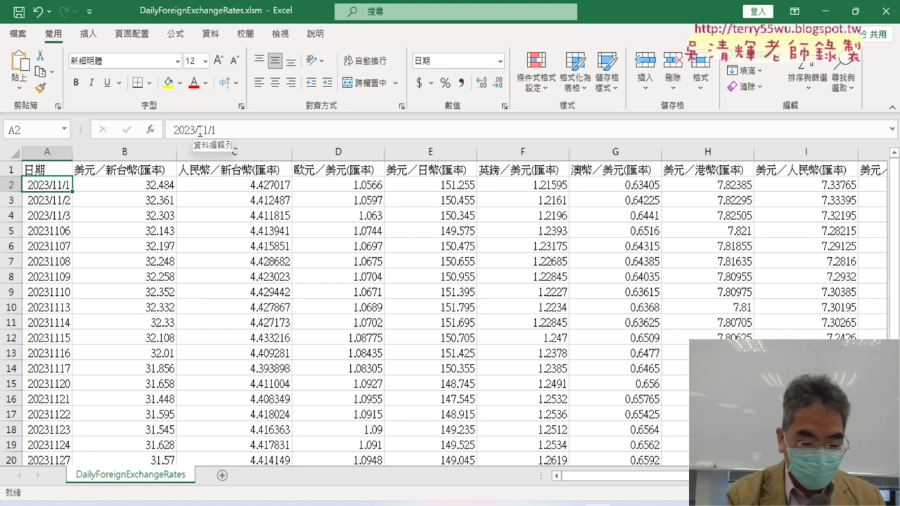
Step: Undo the date edits to restore 20231101-style values, then delete the reappeared chart
{"action": "key", "text": "ctrl+z"}
{"action": "key", "text": "ctrl+z"}
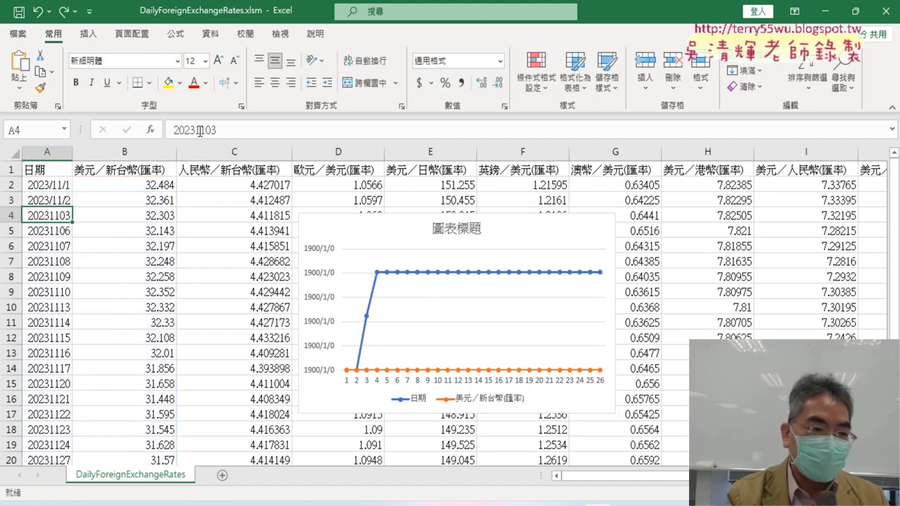
{"action": "key", "text": "ctrl+z"}
{"action": "key", "text": "ctrl+z"}
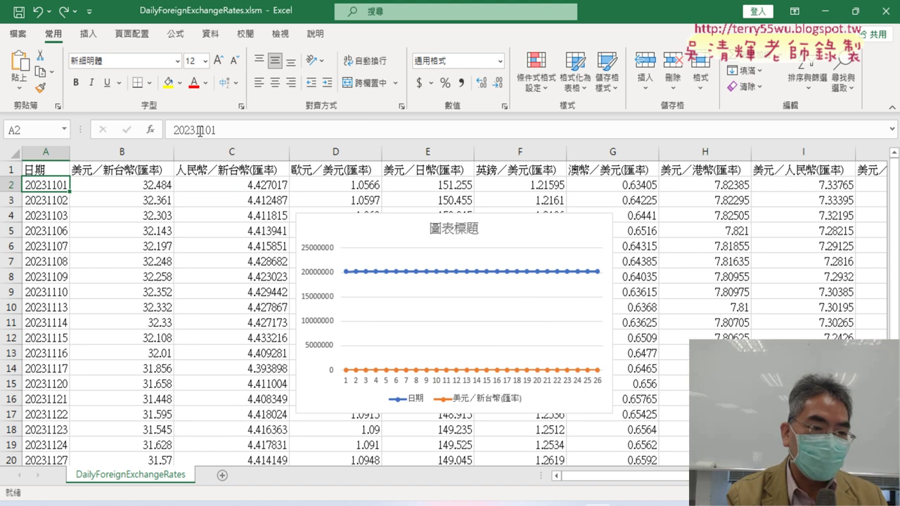
{"action": "left_click", "coordinate": [346, 228]}
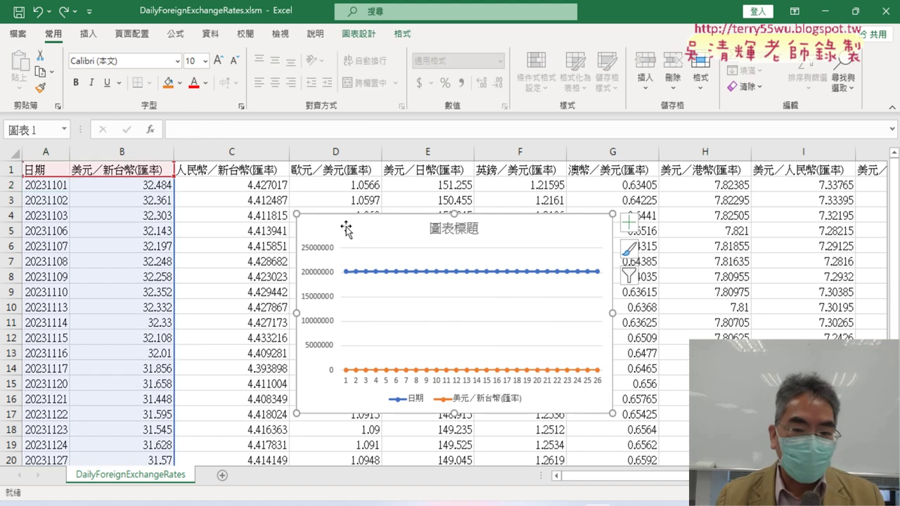
{"action": "key", "text": "Delete"}
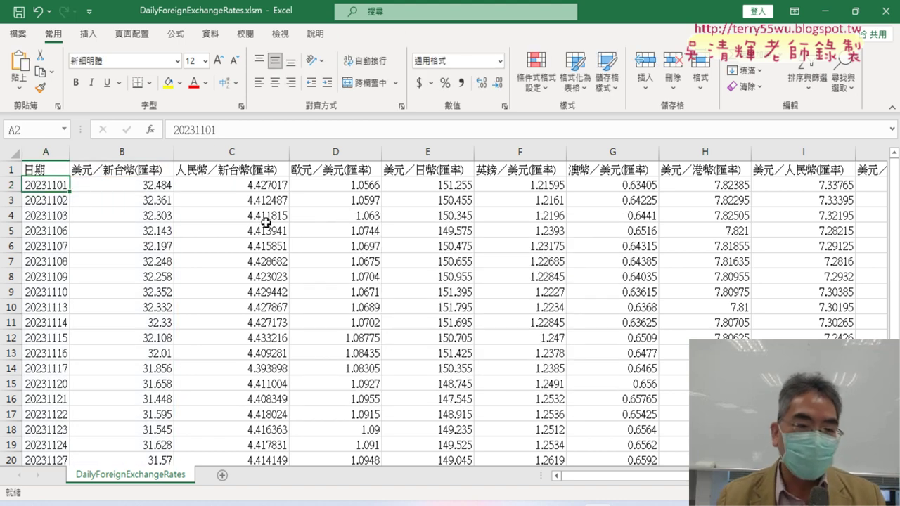
Step: Insert an empty column B before the 美元／新台幣(匯率) rates and widen it
{"action": "left_click", "coordinate": [121, 152]}
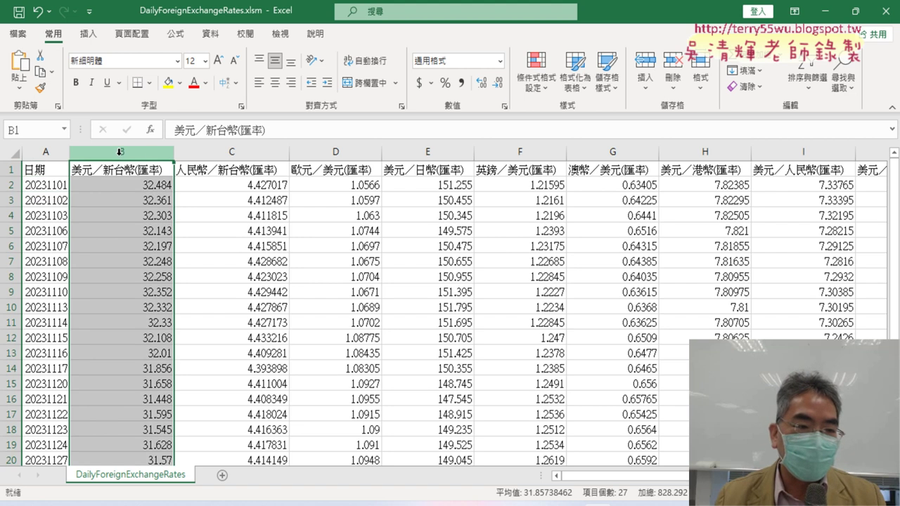
{"action": "right_click", "coordinate": [120, 152]}
{"action": "left_click", "coordinate": [141, 270]}
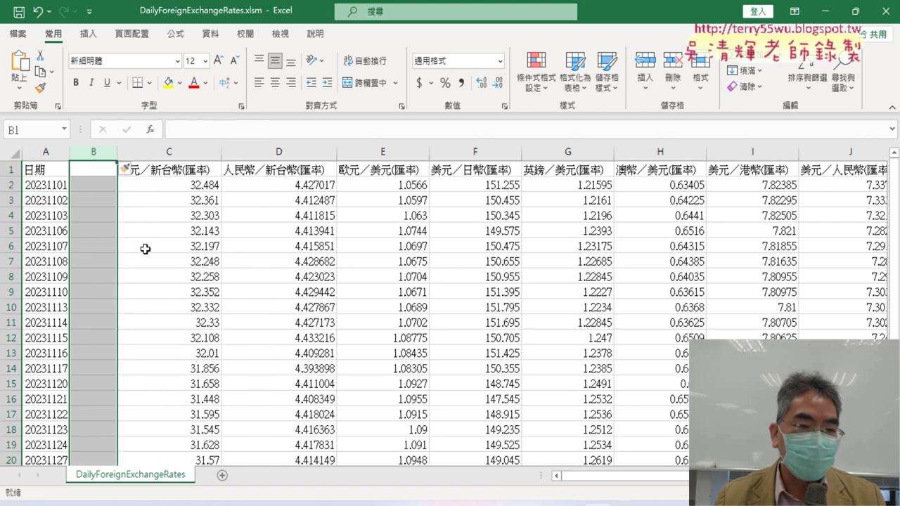
{"action": "left_click", "coordinate": [92, 191]}
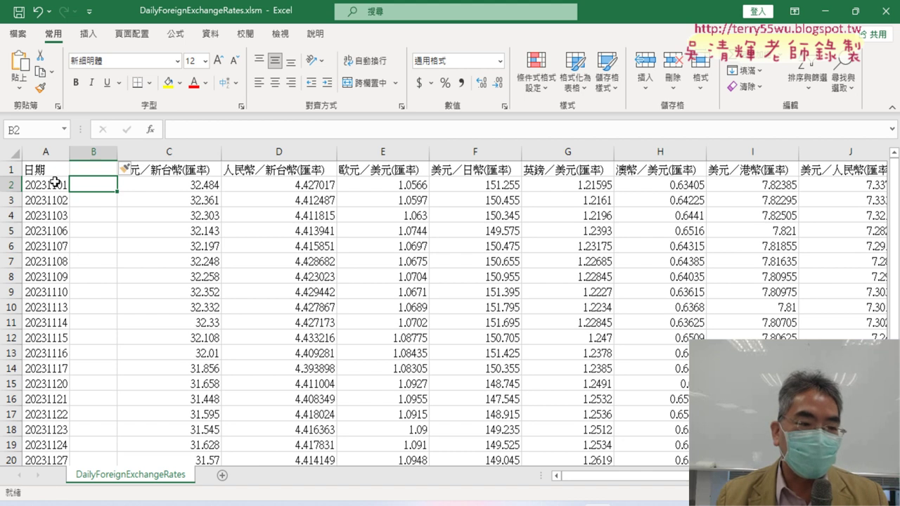
{"action": "left_click_drag", "start_coordinate": [117, 151], "coordinate": [147, 150]}
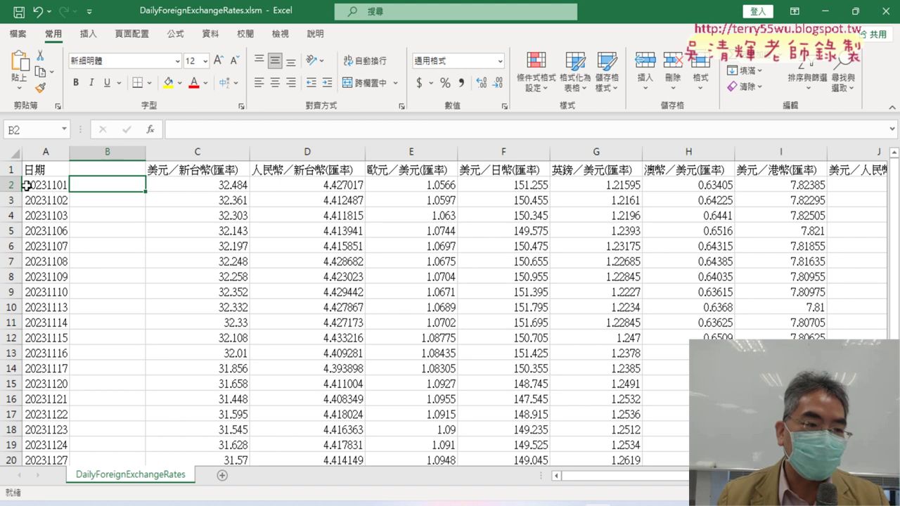
Step: Choose the LEFT function from the 文字 category for cell B2
{"action": "left_click", "coordinate": [151, 130]}
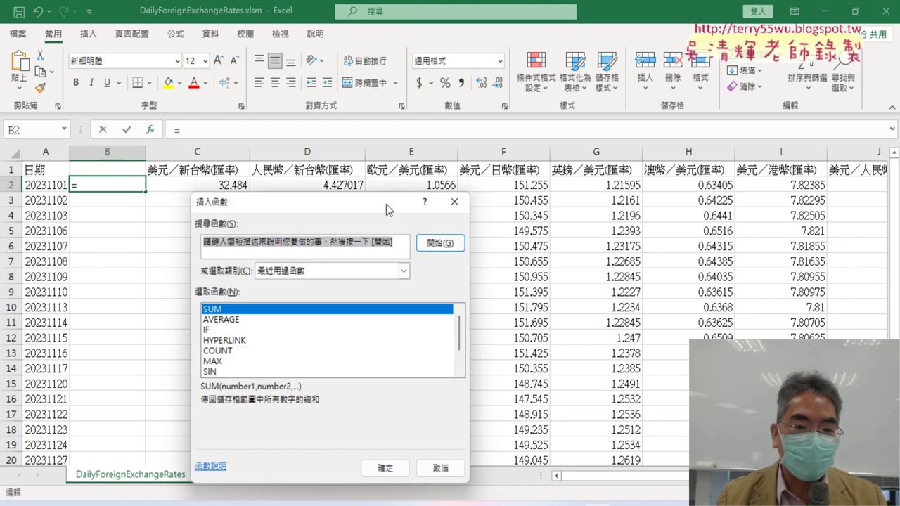
{"action": "left_click_drag", "start_coordinate": [463, 145], "coordinate": [463, 86]}
{"action": "left_click", "coordinate": [409, 154]}
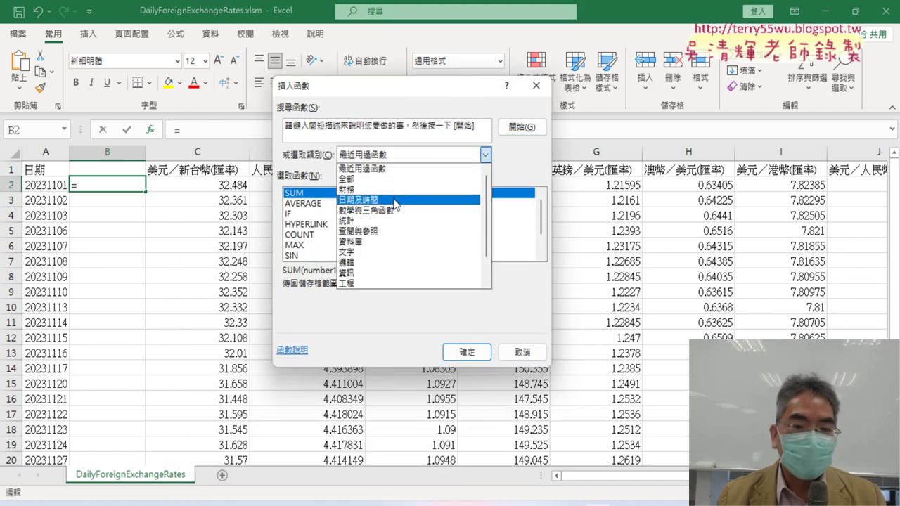
{"action": "left_click", "coordinate": [398, 251]}
{"action": "left_click", "coordinate": [540, 256]}
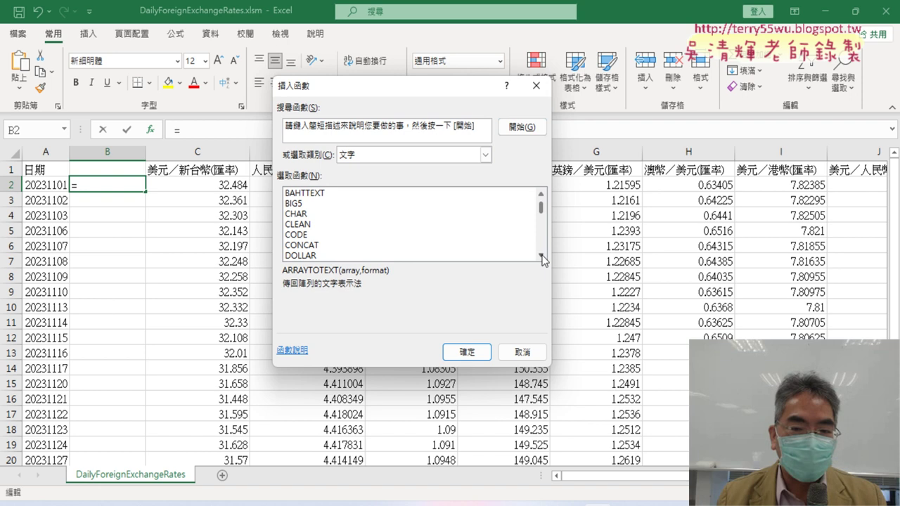
{"action": "left_click", "coordinate": [541, 256]}
{"action": "left_click", "coordinate": [541, 255]}
{"action": "left_click", "coordinate": [540, 256]}
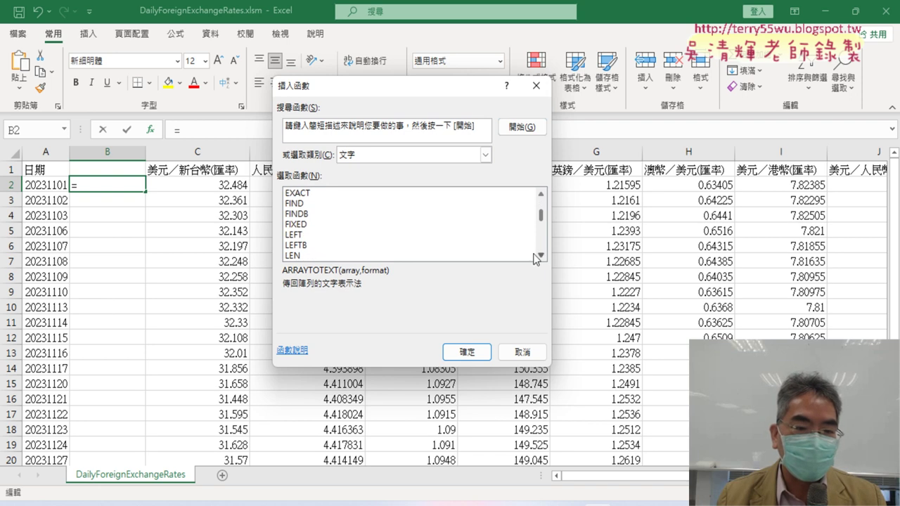
{"action": "left_click", "coordinate": [314, 238]}
{"action": "left_click", "coordinate": [466, 351]}
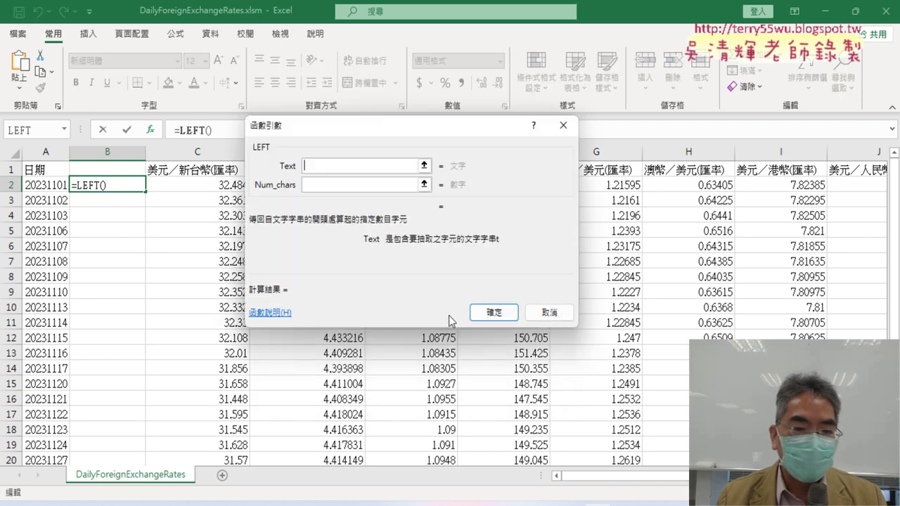
Step: Set LEFT's arguments to Text A2 and Num_chars 4, giving 2023 in B2
{"action": "left_click", "coordinate": [36, 185]}
{"action": "left_click", "coordinate": [365, 184]}
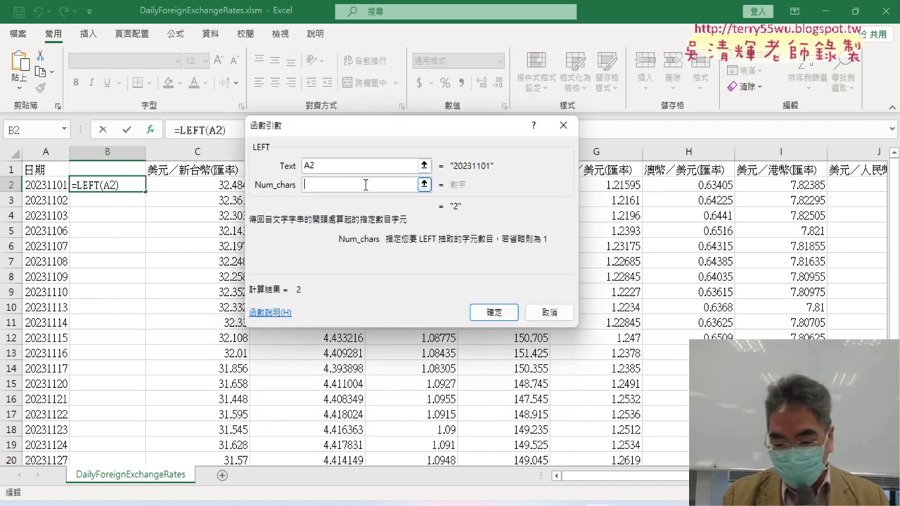
{"action": "type", "text": "4"}
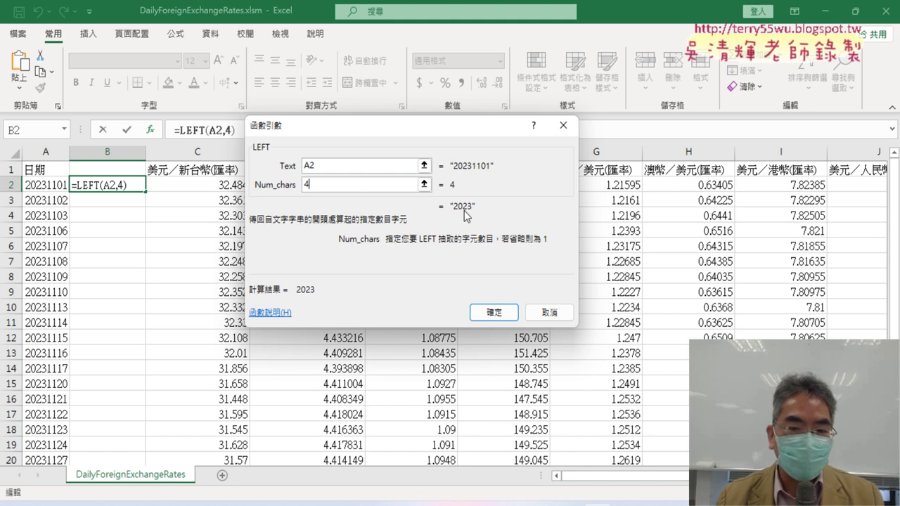
{"action": "left_click", "coordinate": [485, 309]}
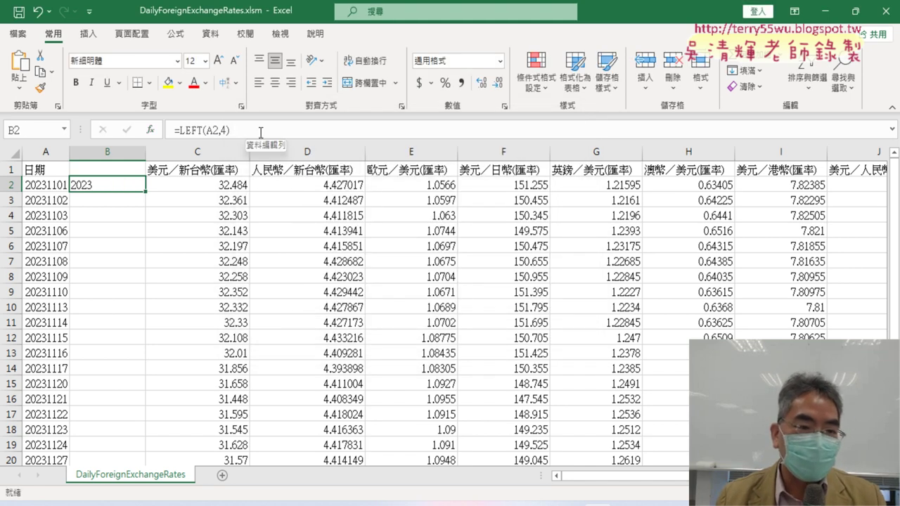
Step: Extend B2 to =LEFT(A2,4)&"/" so it shows 2023/, then begin appending with &
{"action": "left_click", "coordinate": [260, 131]}
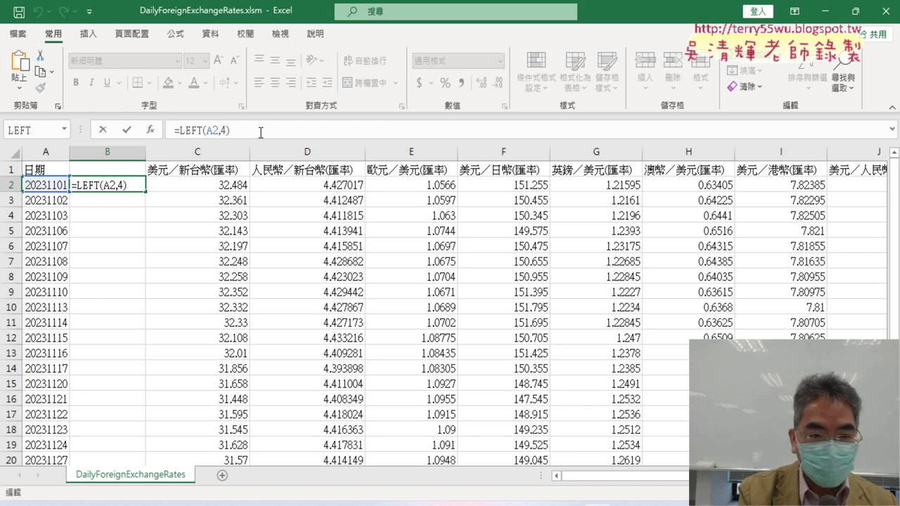
{"action": "type", "text": "&\""}
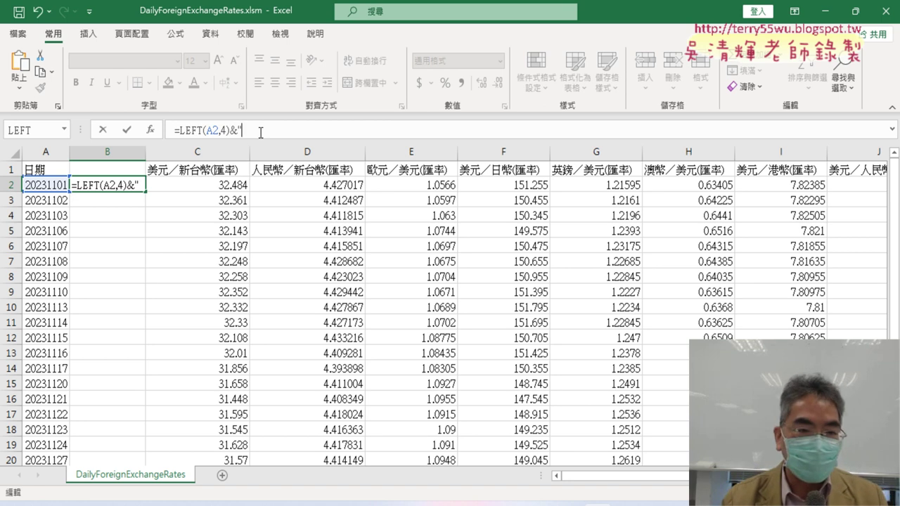
{"action": "type", "text": "ㄗ"}
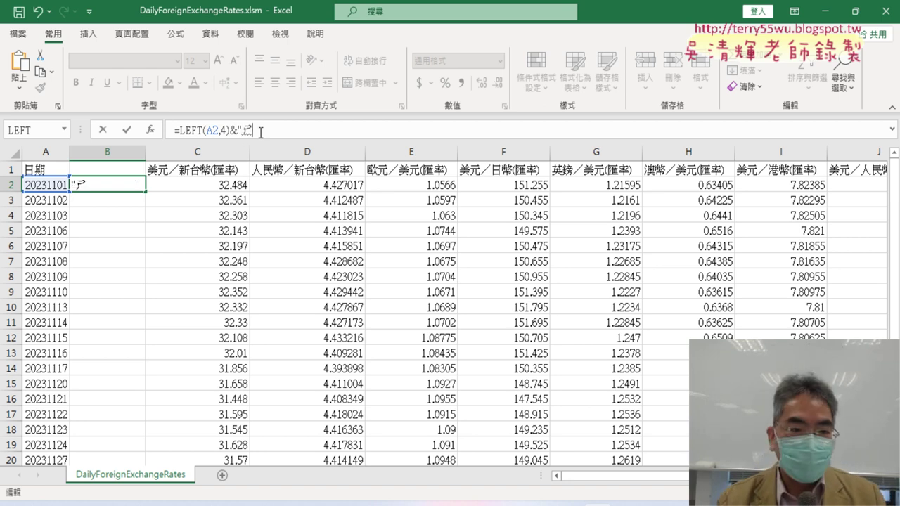
{"action": "key", "text": "BackSpace"}
{"action": "type", "text": "/\""}
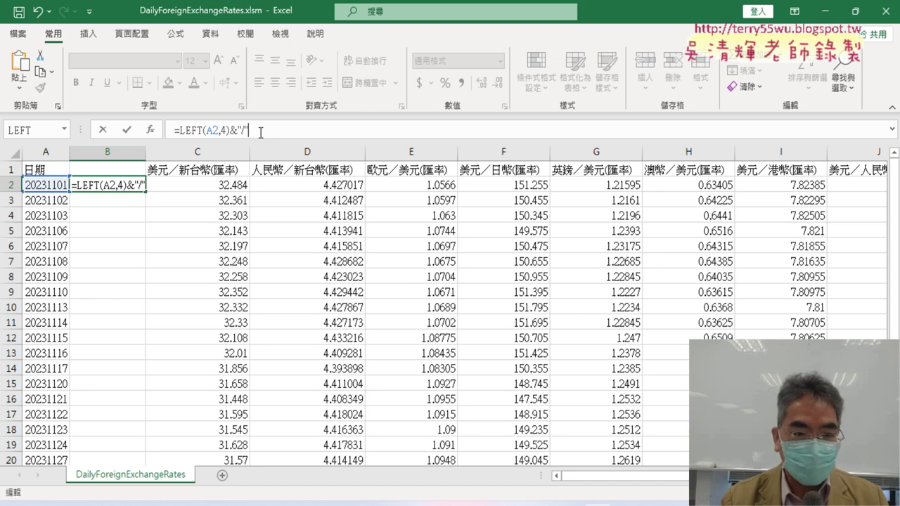
{"action": "left_click", "coordinate": [128, 131]}
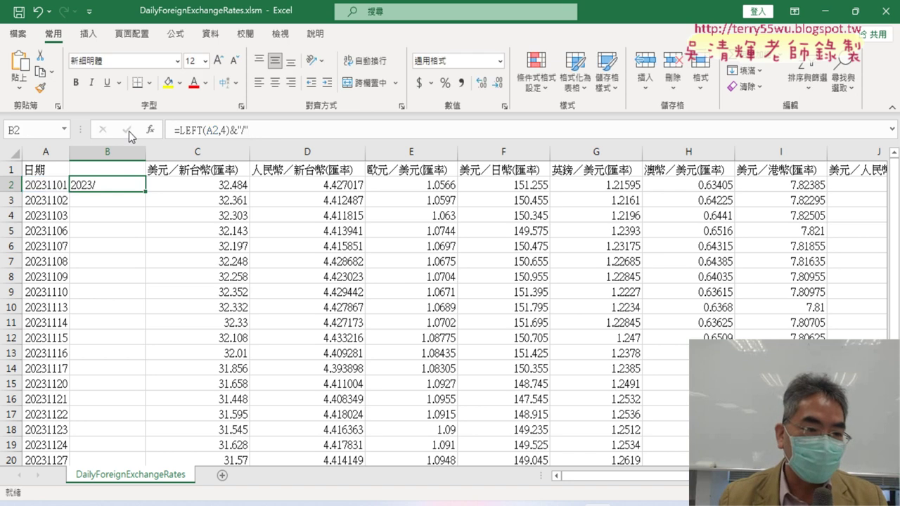
{"action": "left_click", "coordinate": [266, 133]}
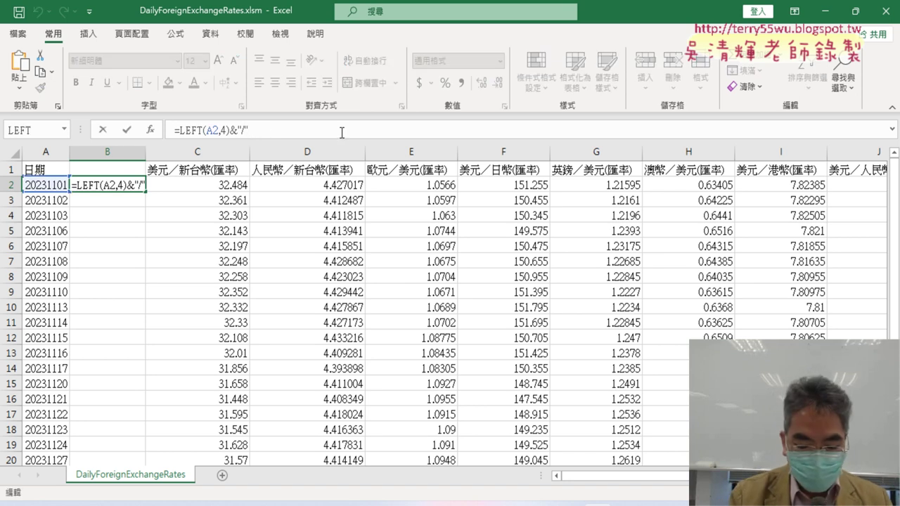
{"action": "type", "text": "&"}
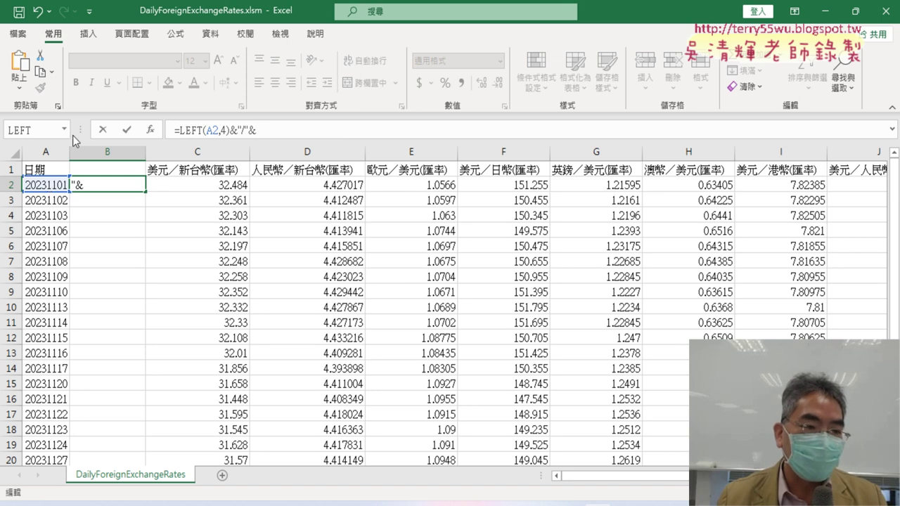
Step: Insert MID(A2,5,2) into the B2 formula to add the month digits
{"action": "left_click", "coordinate": [151, 132]}
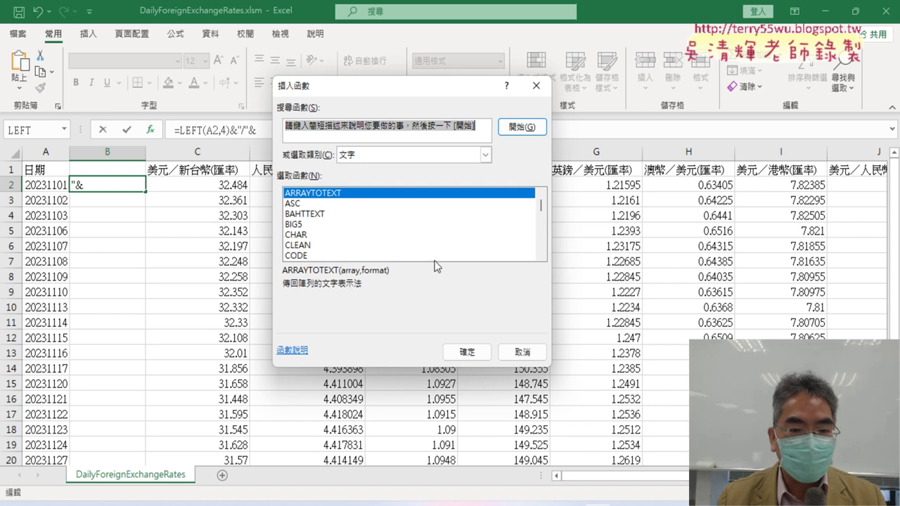
{"action": "left_click", "coordinate": [541, 257]}
{"action": "left_click", "coordinate": [542, 257]}
{"action": "left_click", "coordinate": [541, 257]}
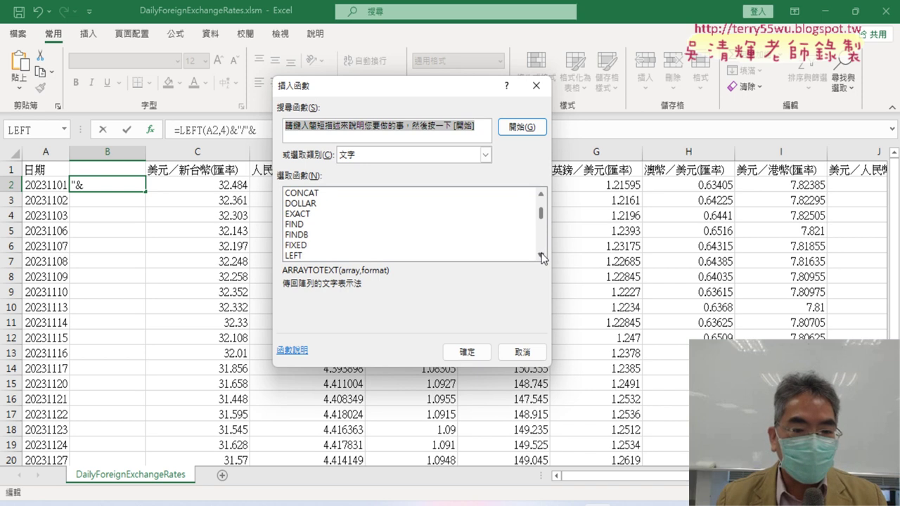
{"action": "scroll", "coordinate": [542, 257], "scroll_direction": "down", "scroll_amount": 1}
{"action": "scroll", "coordinate": [542, 257], "scroll_direction": "down", "scroll_amount": 1}
{"action": "left_click", "coordinate": [342, 256]}
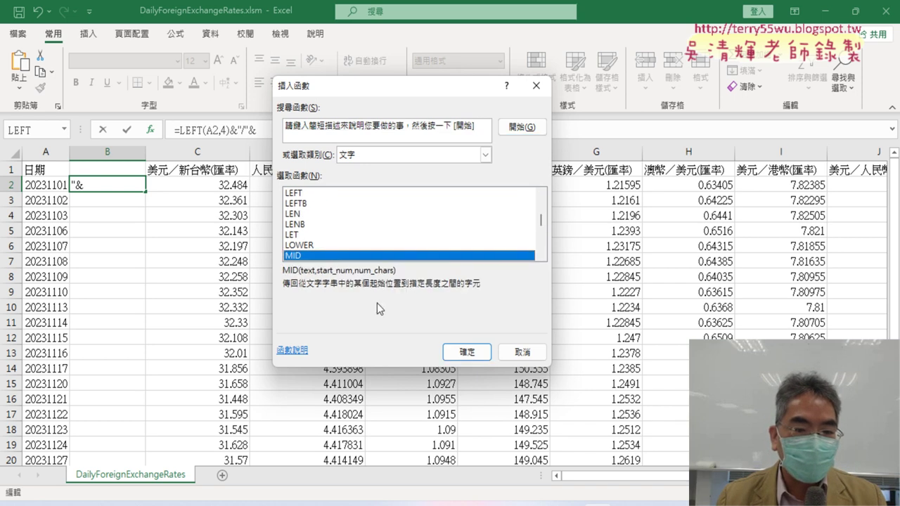
{"action": "left_click", "coordinate": [467, 351]}
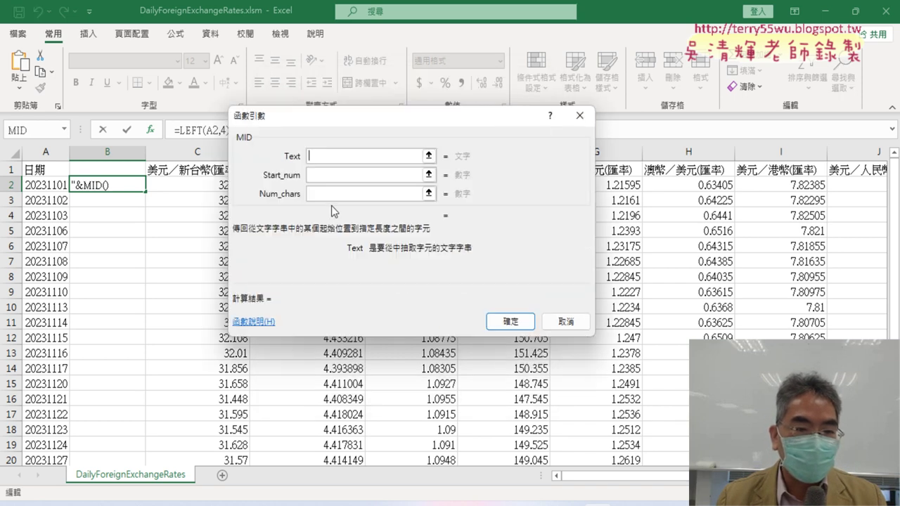
{"action": "left_click", "coordinate": [33, 184]}
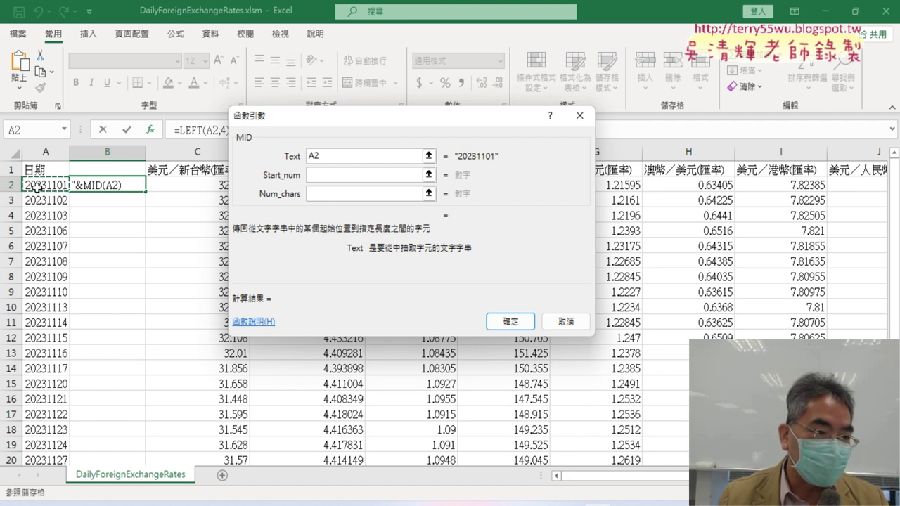
{"action": "left_click", "coordinate": [318, 175]}
{"action": "type", "text": "5"}
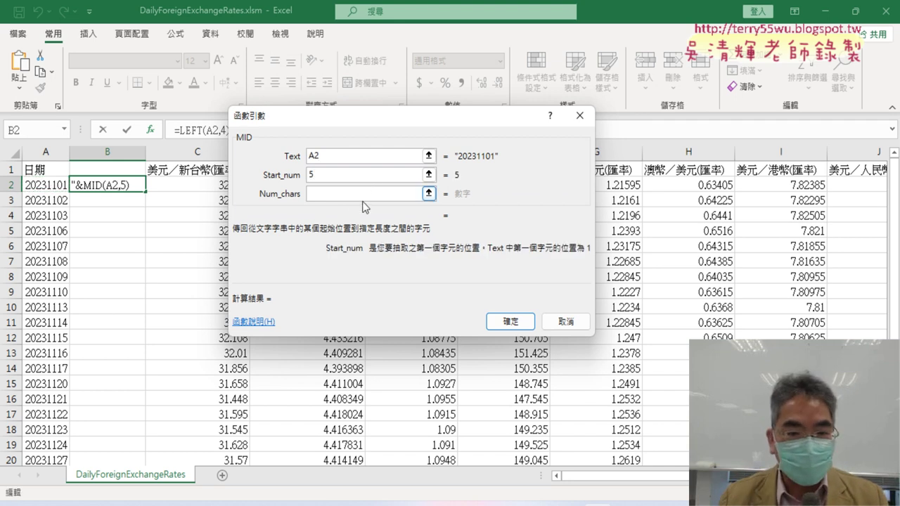
{"action": "left_click", "coordinate": [354, 196]}
{"action": "type", "text": "2"}
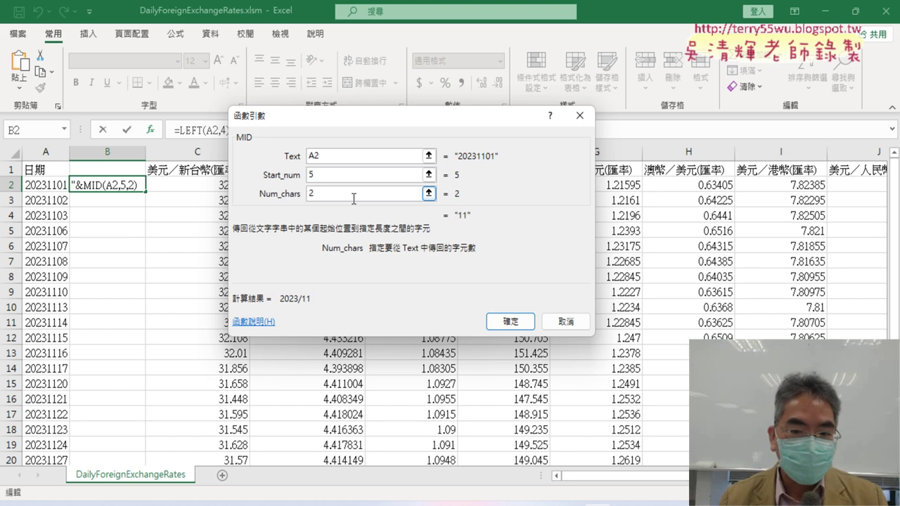
{"action": "left_click", "coordinate": [511, 321]}
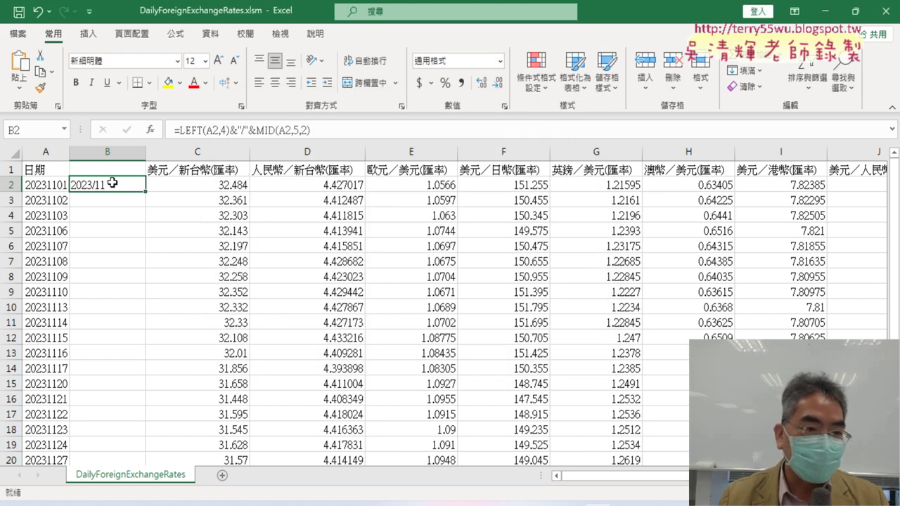
Step: Append &"/" to the B2 formula so it shows 2023/11/
{"action": "left_click", "coordinate": [345, 130]}
{"action": "type", "text": "&"}
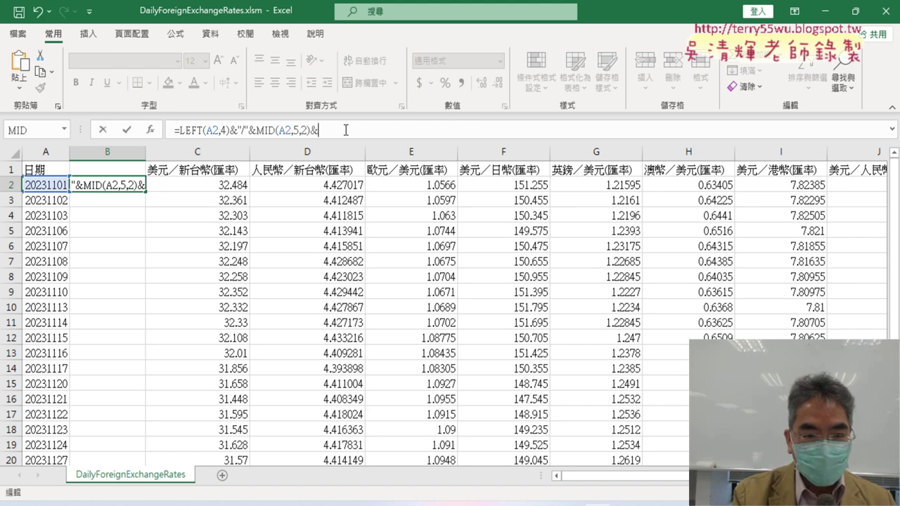
{"action": "type", "text": "\""}
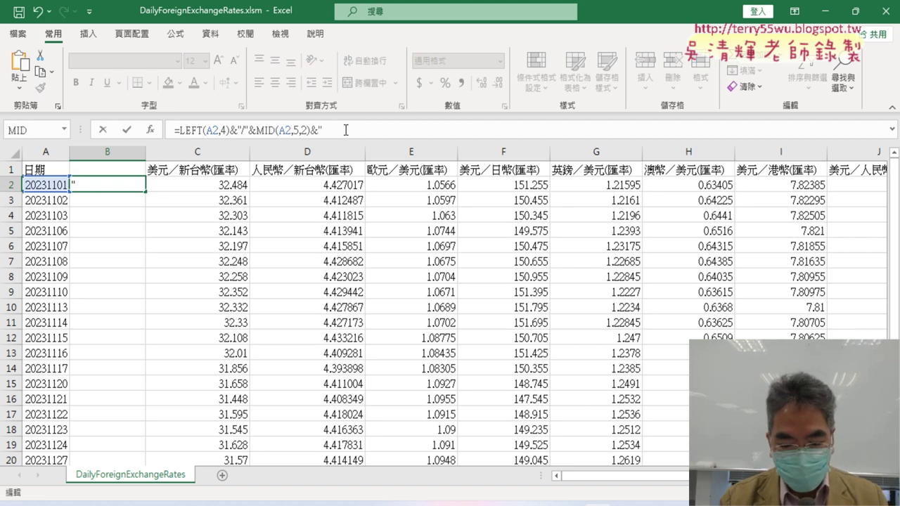
{"action": "type", "text": "/"}
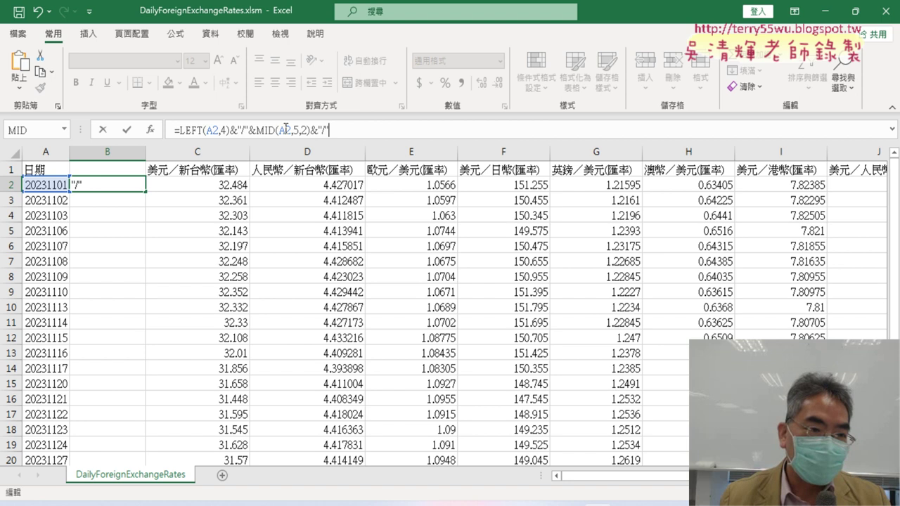
{"action": "left_click", "coordinate": [127, 129]}
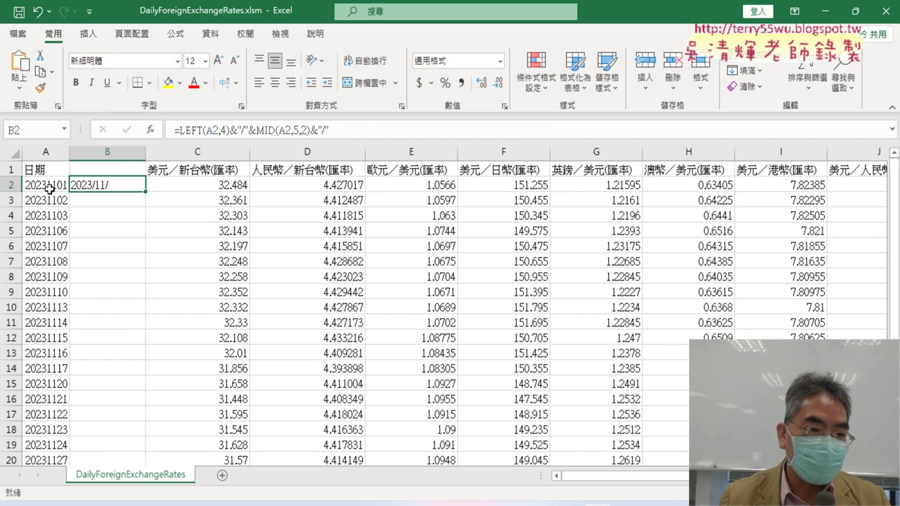
{"action": "left_click", "coordinate": [367, 128]}
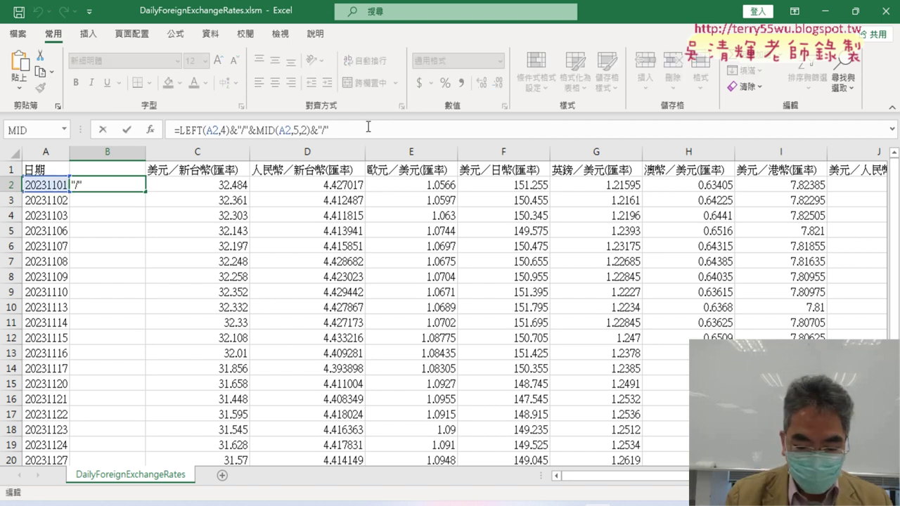
Step: Append &RIGHT(A2,2) to the B2 formula so it displays 2023/11/01
{"action": "type", "text": "&"}
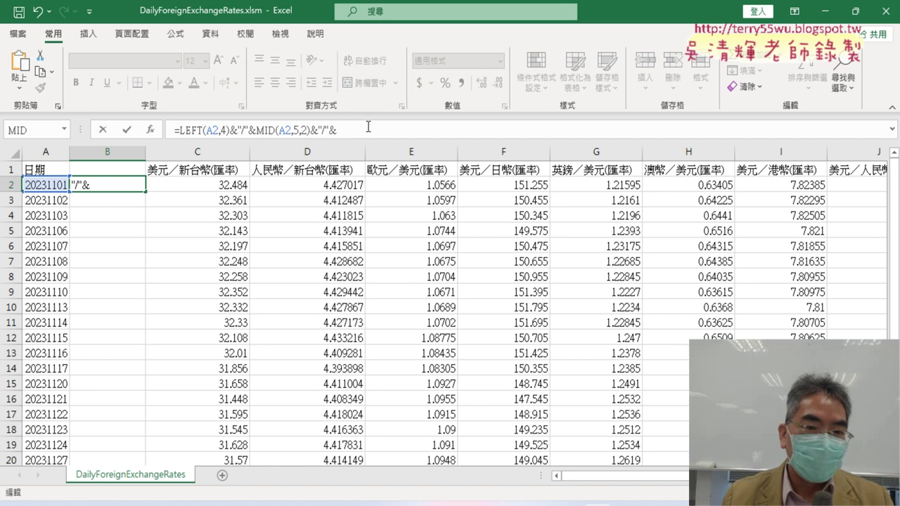
{"action": "left_click", "coordinate": [151, 130]}
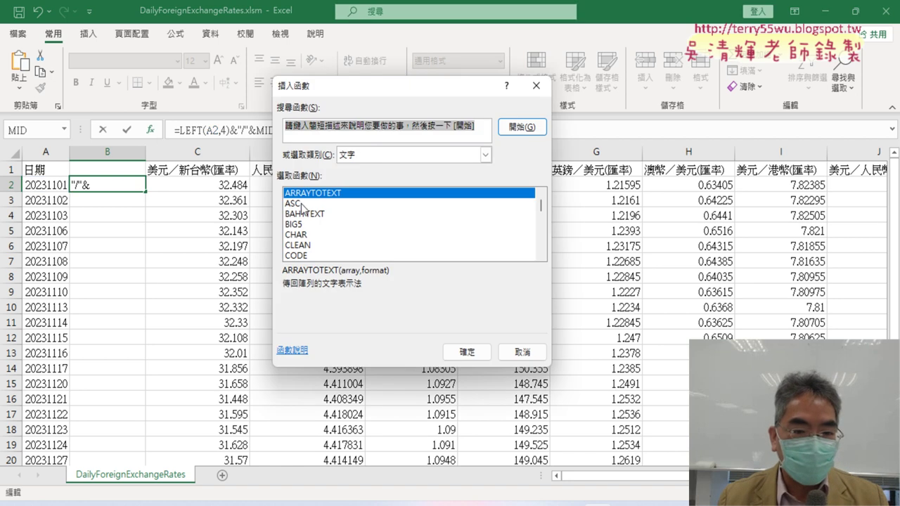
{"action": "left_click", "coordinate": [541, 256]}
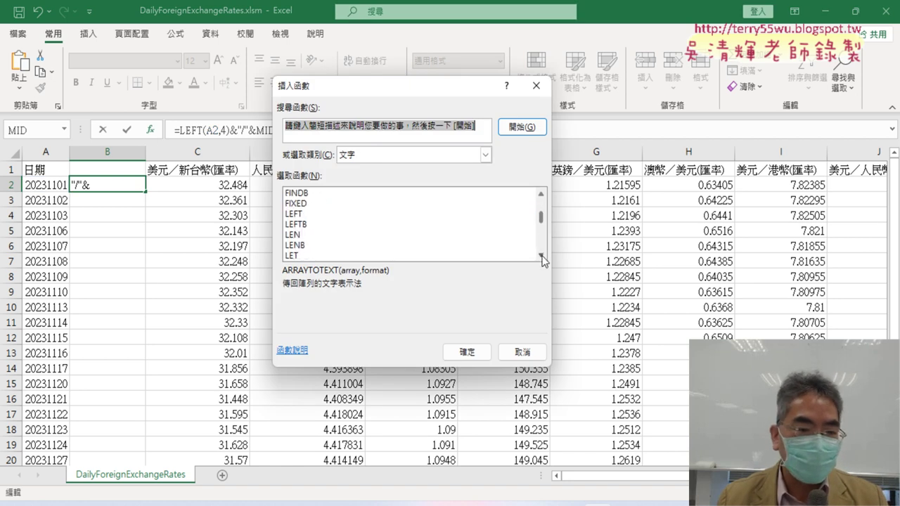
{"action": "left_click", "coordinate": [542, 257]}
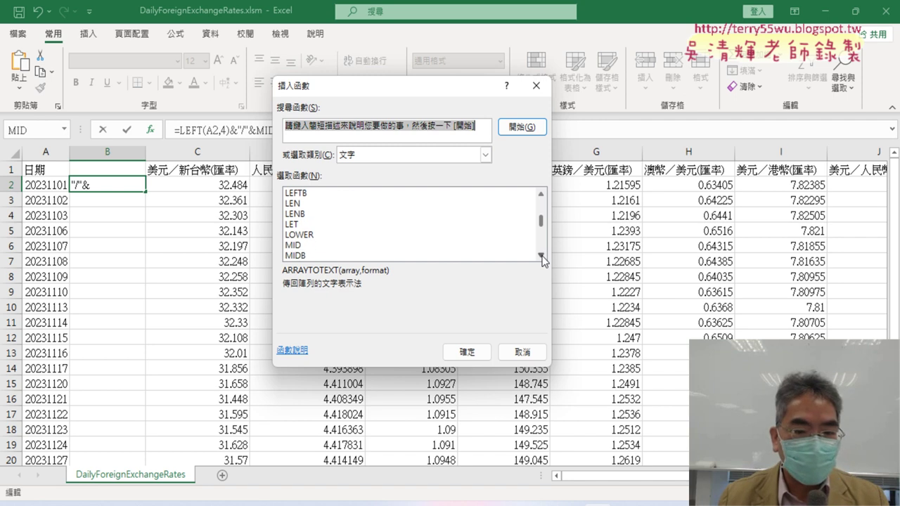
{"action": "left_click", "coordinate": [541, 257]}
{"action": "left_click", "coordinate": [305, 245]}
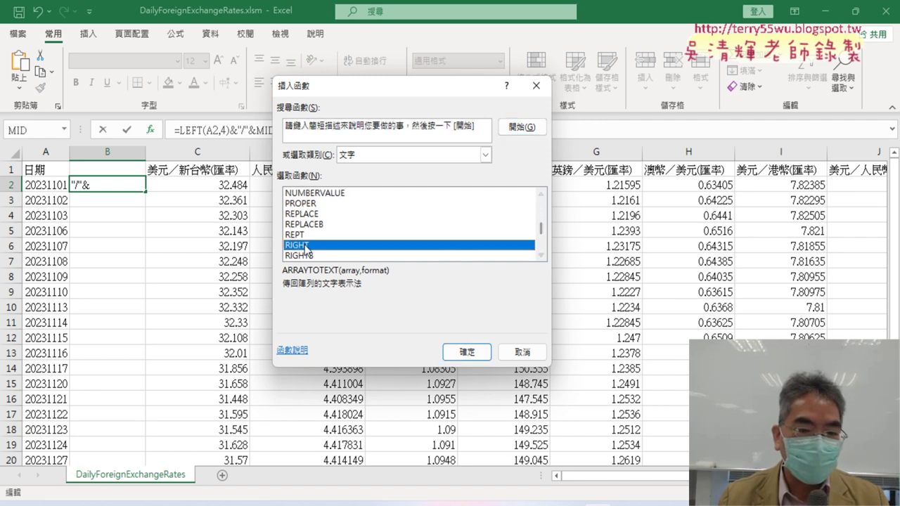
{"action": "left_click", "coordinate": [466, 351]}
{"action": "left_click_drag", "start_coordinate": [447, 134], "coordinate": [465, 213]}
{"action": "left_click", "coordinate": [49, 185]}
{"action": "key", "text": "Tab"}
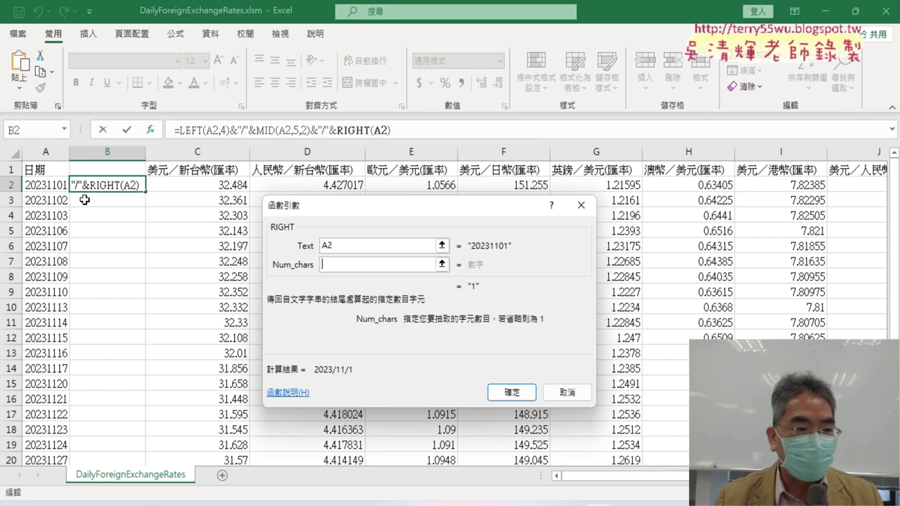
{"action": "type", "text": "2"}
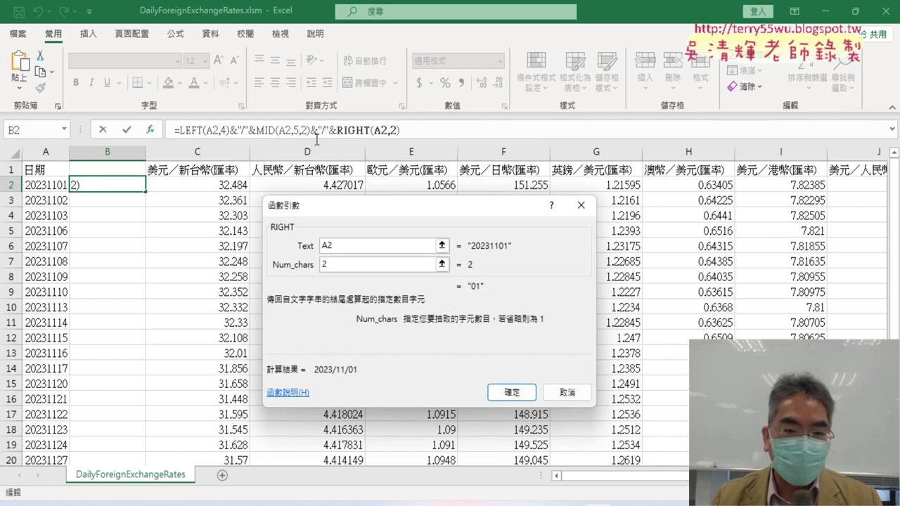
{"action": "left_click", "coordinate": [511, 392]}
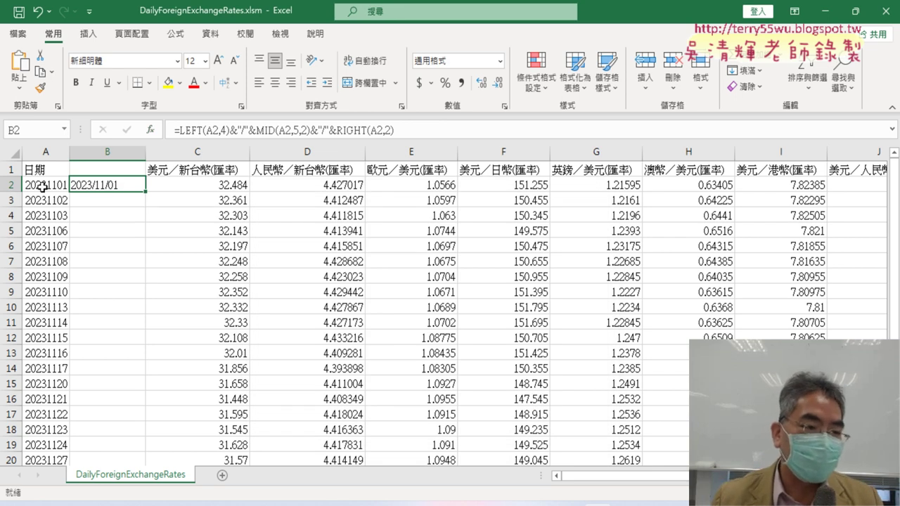
Step: Fill B2's date formula down column B and review the formula in B2
{"action": "double_click", "coordinate": [146, 192]}
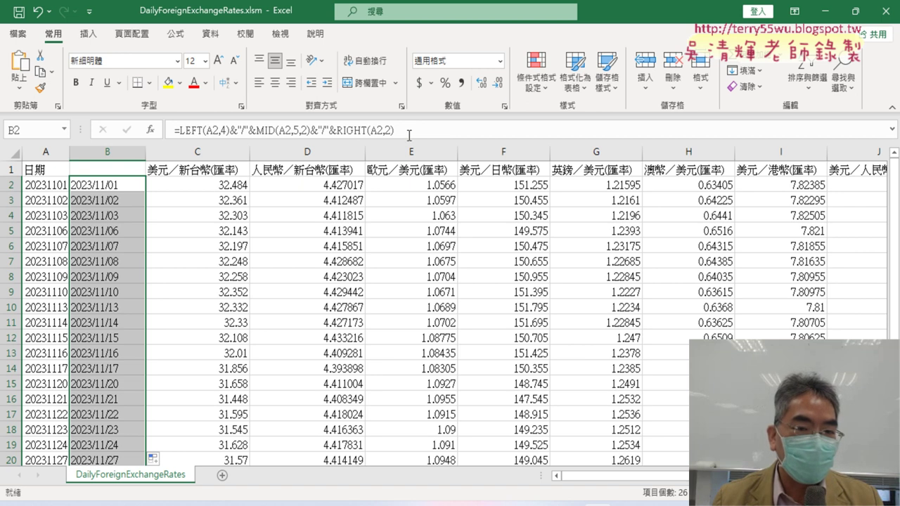
{"action": "left_click", "coordinate": [408, 130]}
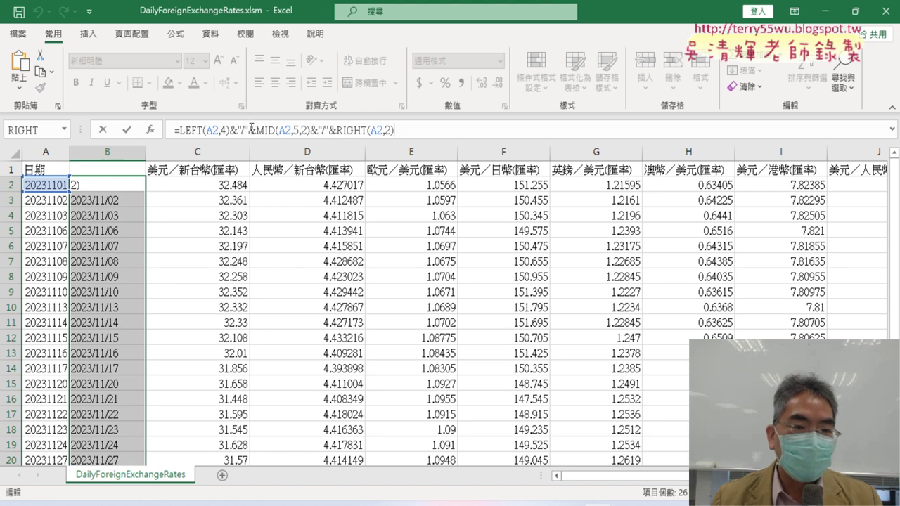
{"action": "key", "text": "Return"}
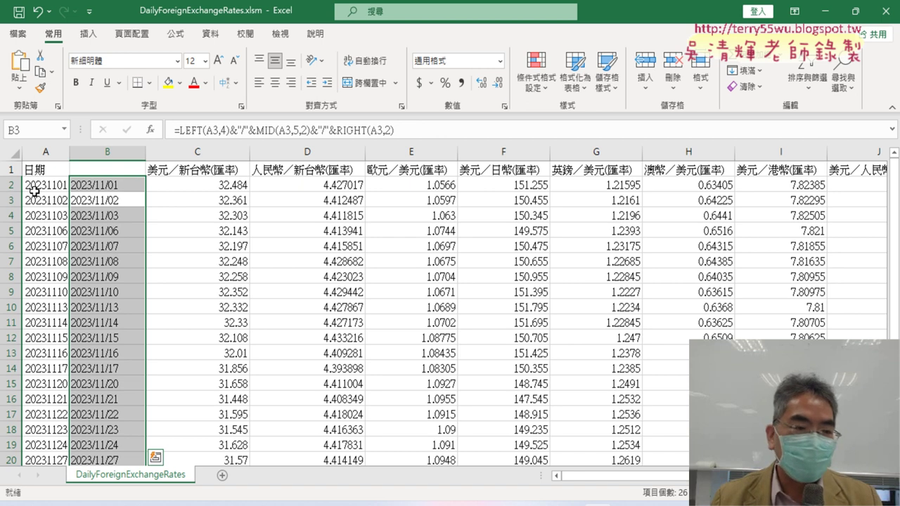
Step: Paste column B's converted dates over column A and inspect the resulting #REF! formulas
{"action": "right_click", "coordinate": [120, 186]}
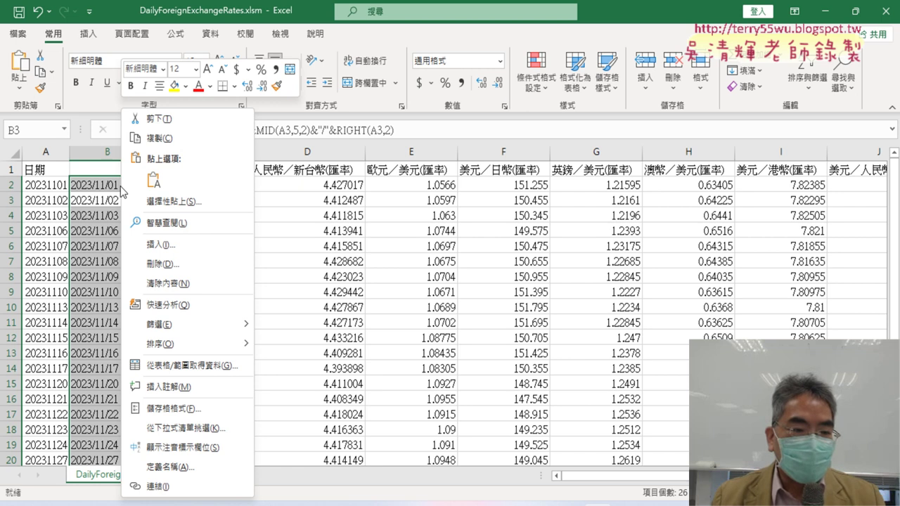
{"action": "left_click", "coordinate": [158, 138]}
{"action": "left_click", "coordinate": [49, 184]}
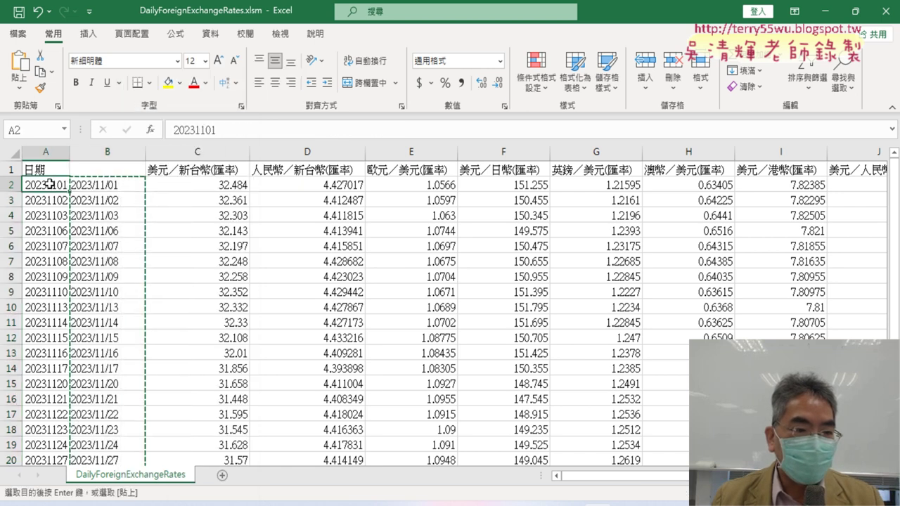
{"action": "right_click", "coordinate": [51, 185]}
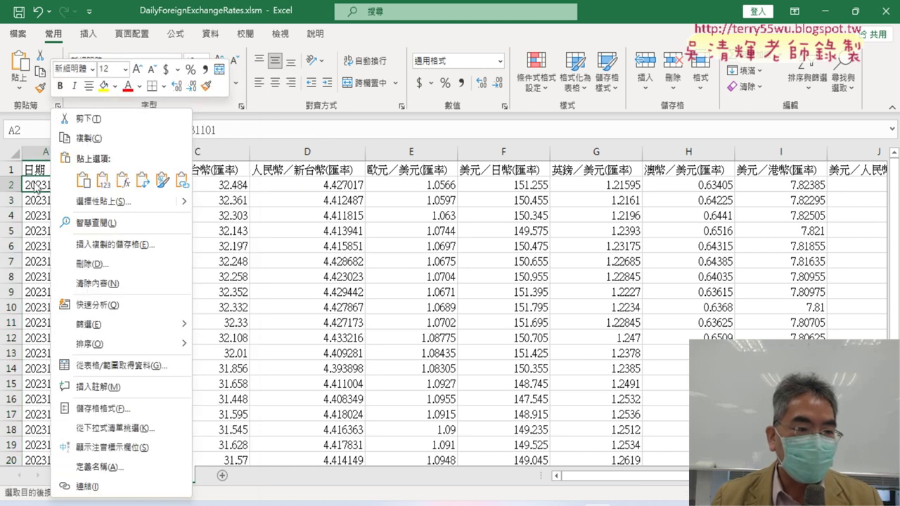
{"action": "left_click", "coordinate": [33, 181]}
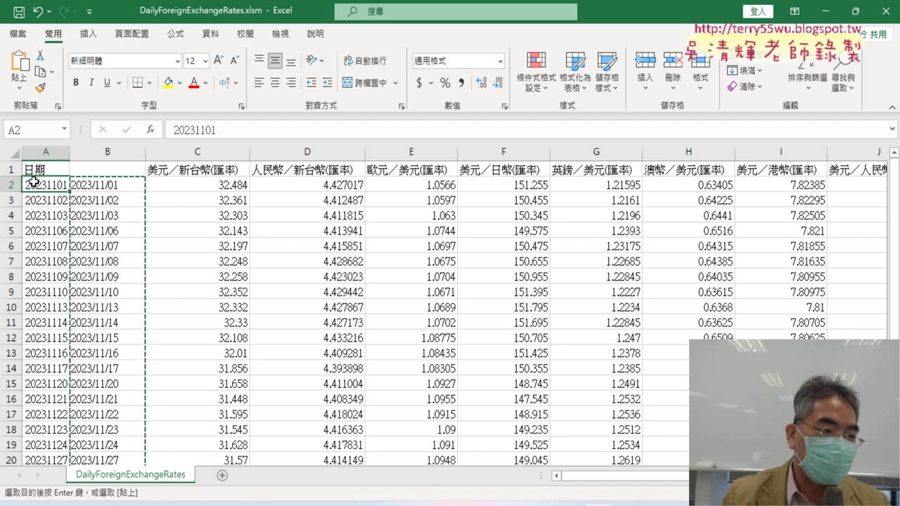
{"action": "key", "text": "ctrl+v"}
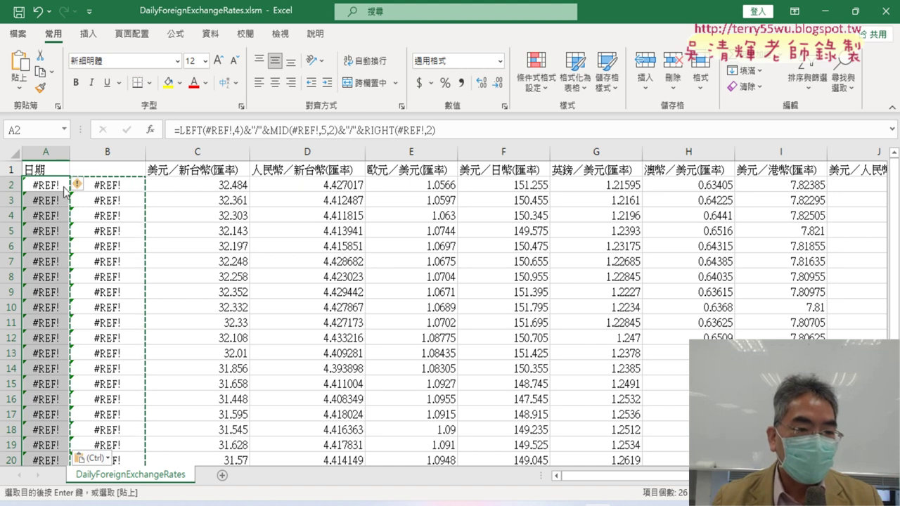
{"action": "left_click", "coordinate": [118, 184]}
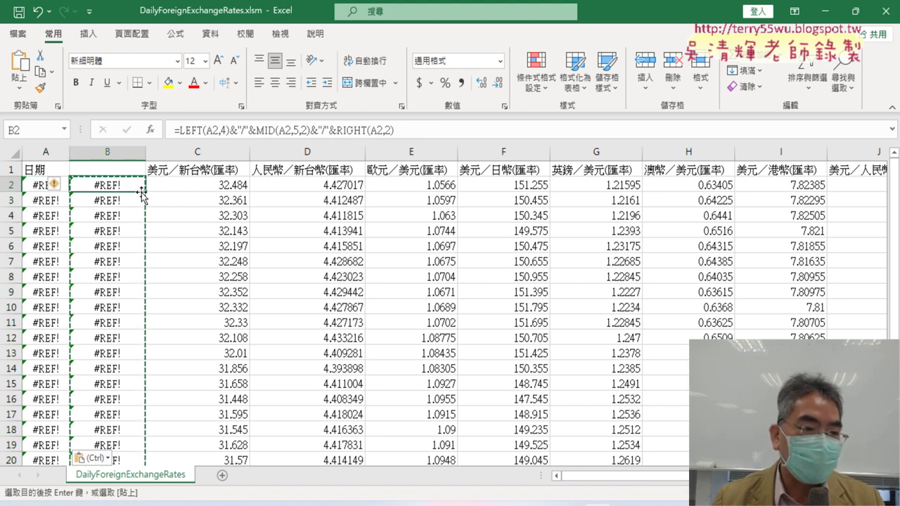
{"action": "left_click", "coordinate": [29, 184]}
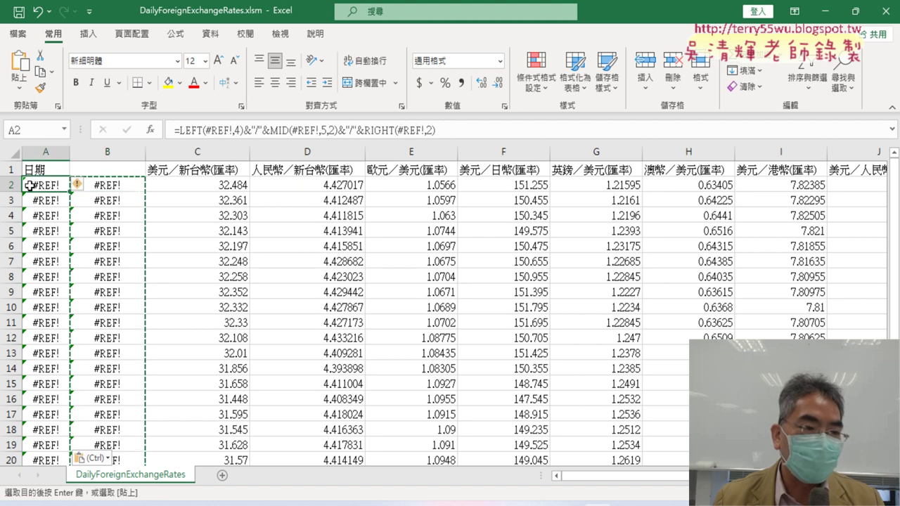
{"action": "left_click", "coordinate": [118, 185]}
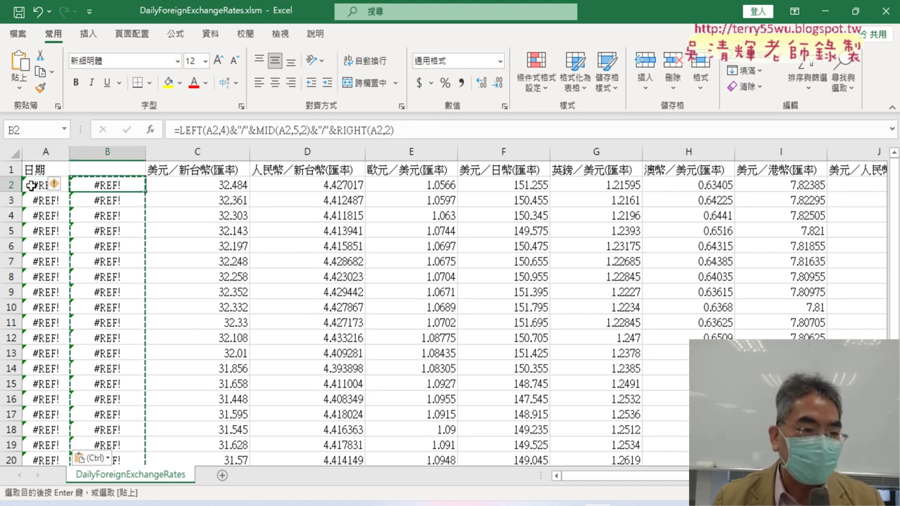
Step: Undo the broken paste and copy the converted dates B2:B27
{"action": "key", "text": "ctrl+z"}
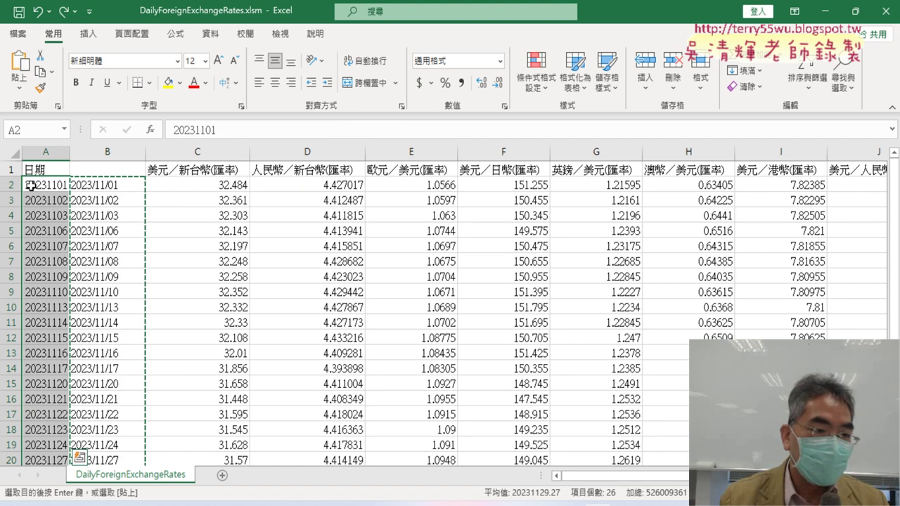
{"action": "left_click", "coordinate": [120, 182]}
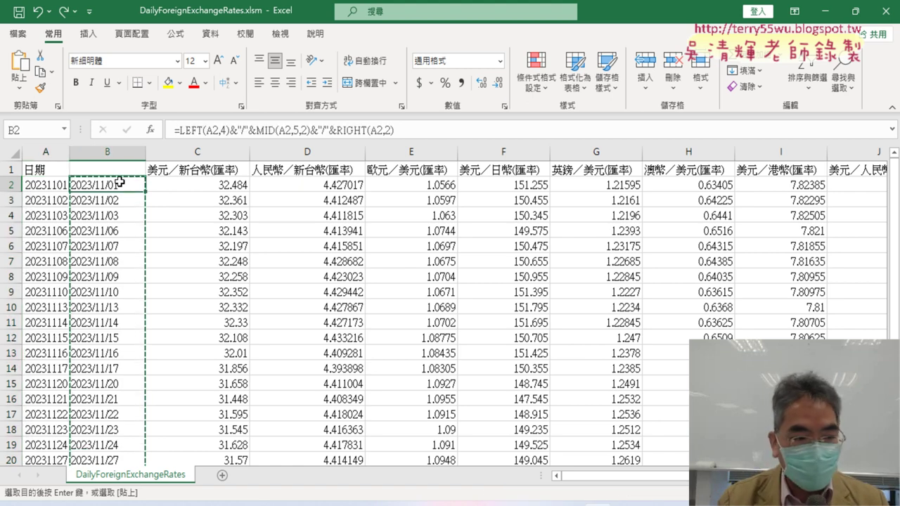
{"action": "key", "text": "ctrl+shift+Down"}
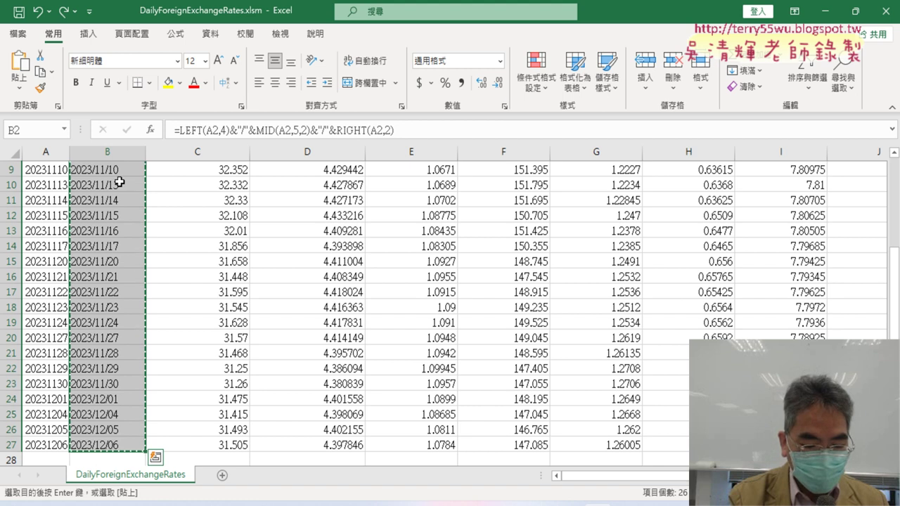
{"action": "key", "text": "Return"}
{"action": "key", "text": "ctrl+c"}
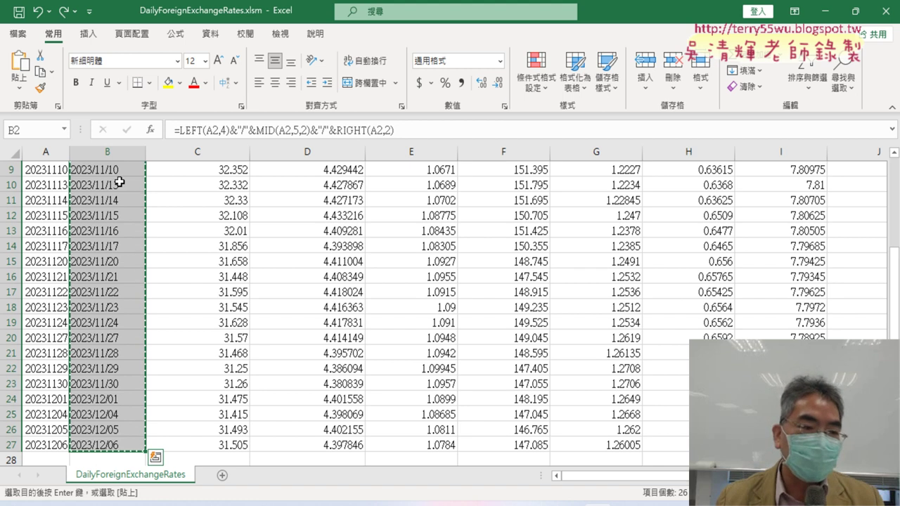
Step: Paste the dates into column A from A2 as values and widen column A
{"action": "scroll", "coordinate": [120, 182], "scroll_direction": "up", "scroll_amount": 3}
{"action": "left_click", "coordinate": [45, 184]}
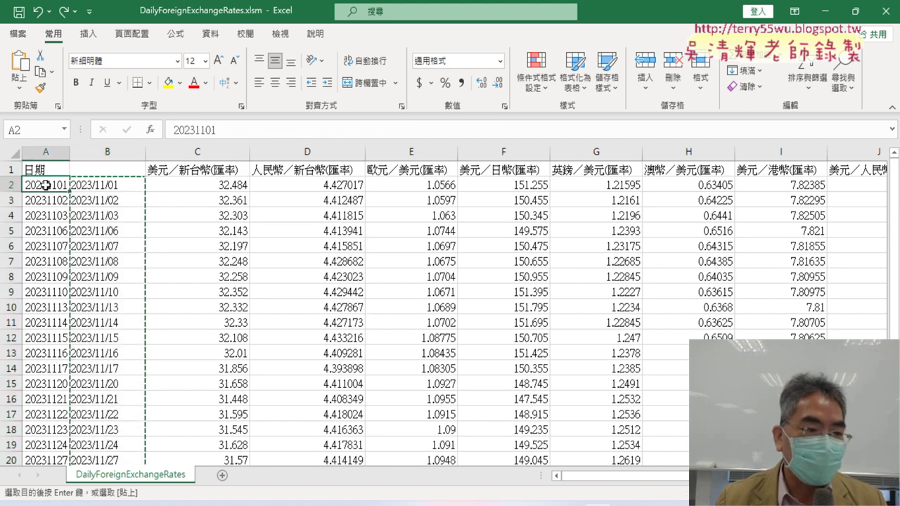
{"action": "right_click", "coordinate": [45, 184]}
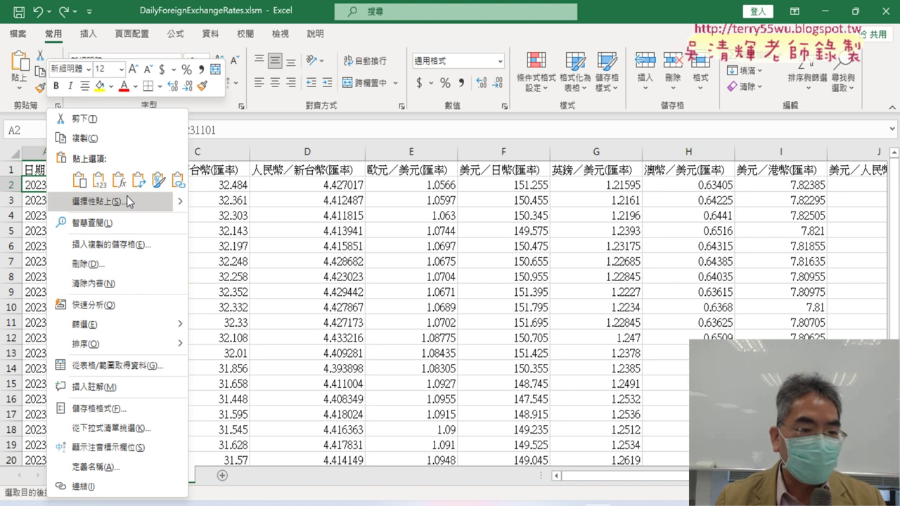
{"action": "mouse_move", "coordinate": [200, 287]}
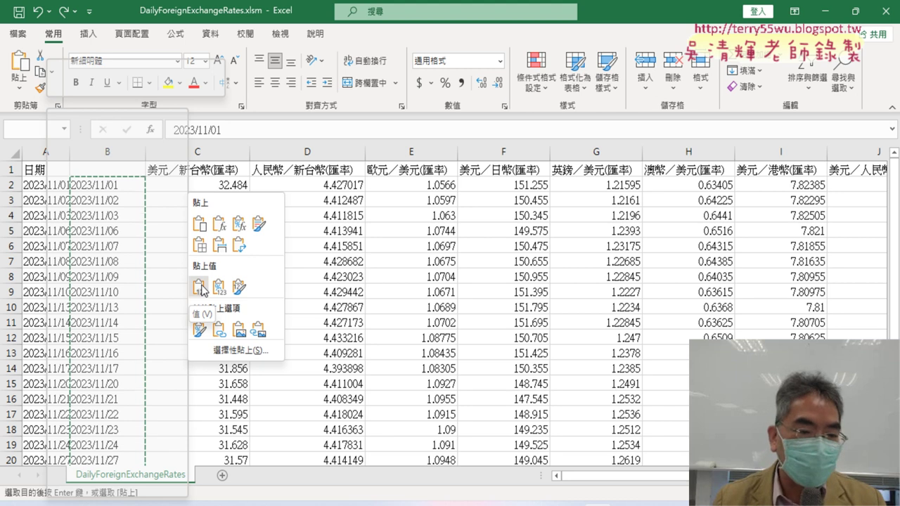
{"action": "left_click", "coordinate": [200, 287]}
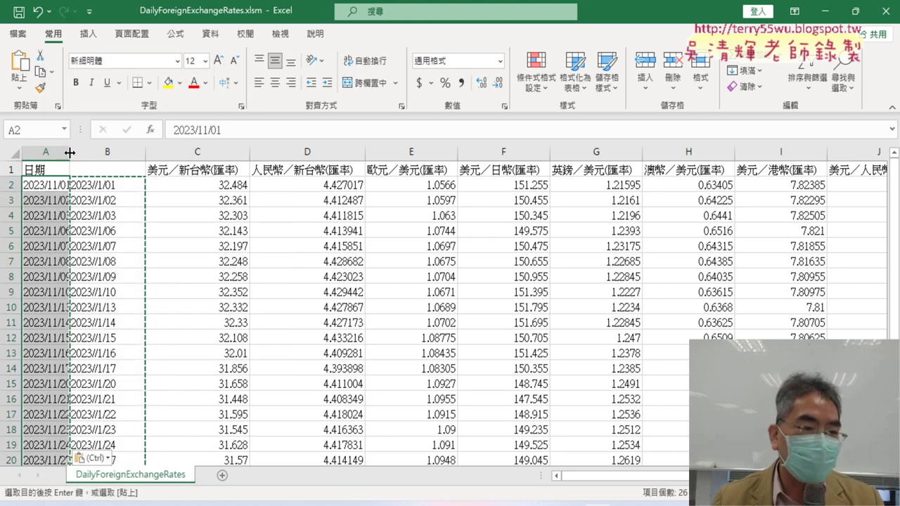
{"action": "left_click_drag", "start_coordinate": [70, 151], "coordinate": [77, 151]}
{"action": "left_click", "coordinate": [115, 152]}
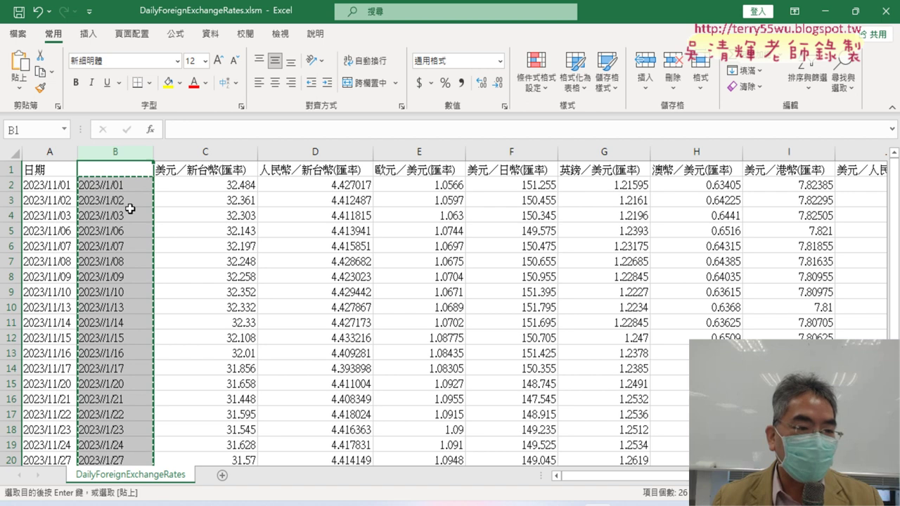
Step: Delete the helper column B so the rates sit beside the dates
{"action": "right_click", "coordinate": [122, 242]}
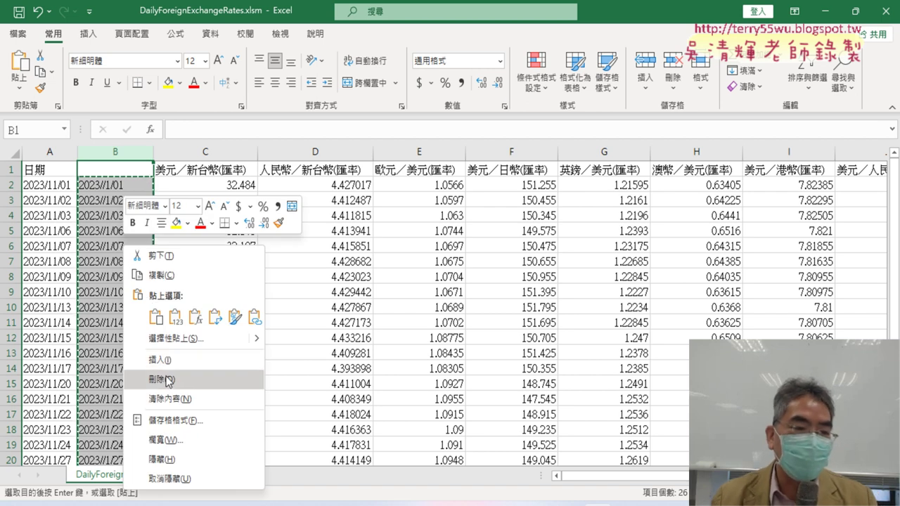
{"action": "left_click", "coordinate": [167, 380]}
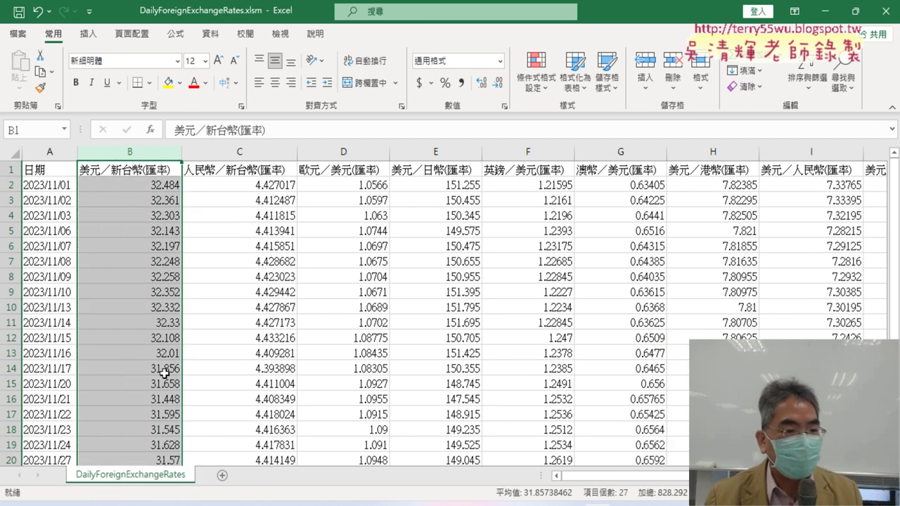
{"action": "left_click", "coordinate": [60, 185]}
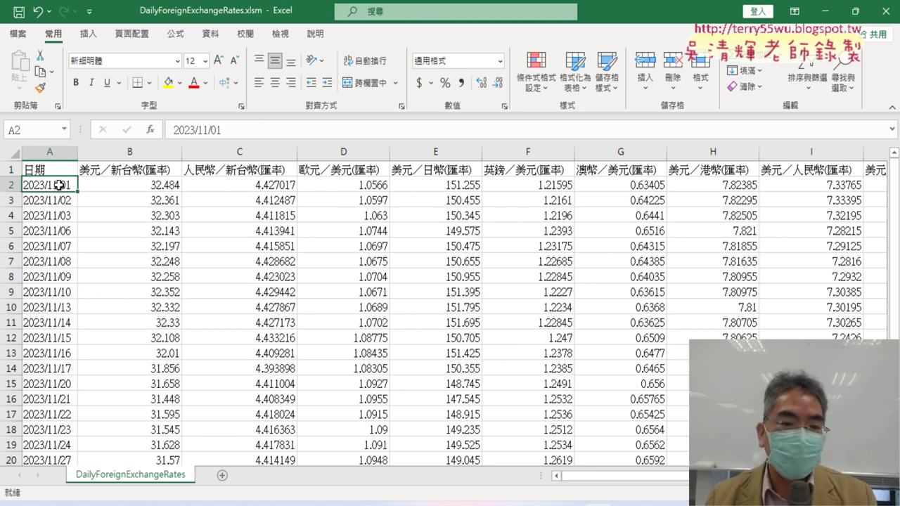
Step: Select the 日期 and USD/TWD rate range A1:B27 for the chart
{"action": "left_click", "coordinate": [67, 170]}
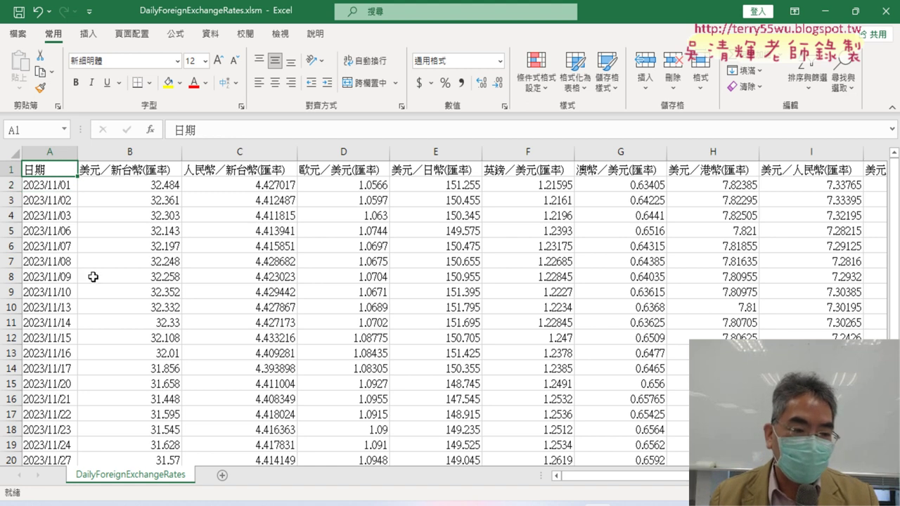
{"action": "scroll", "coordinate": [94, 288], "scroll_direction": "down", "scroll_amount": 4}
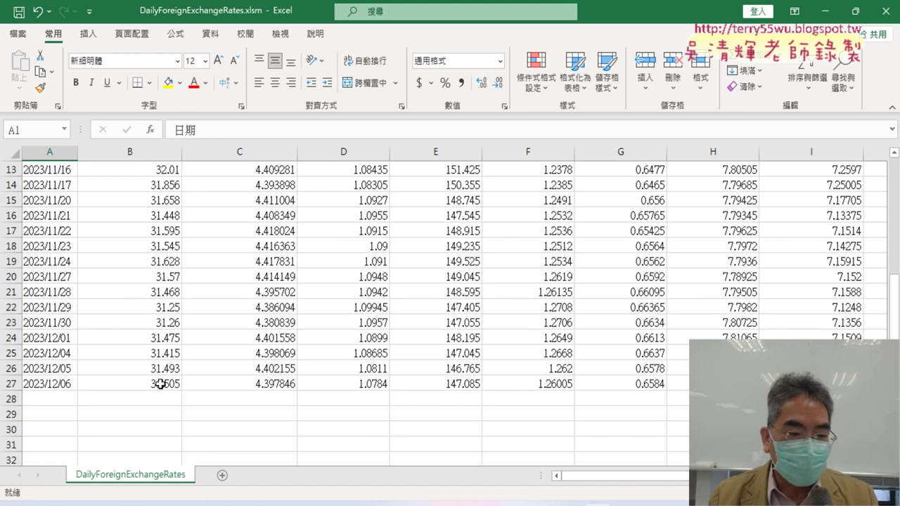
{"action": "scroll", "coordinate": [155, 376], "scroll_direction": "up", "scroll_amount": 4}
{"action": "scroll", "coordinate": [130, 298], "scroll_direction": "down", "scroll_amount": 5}
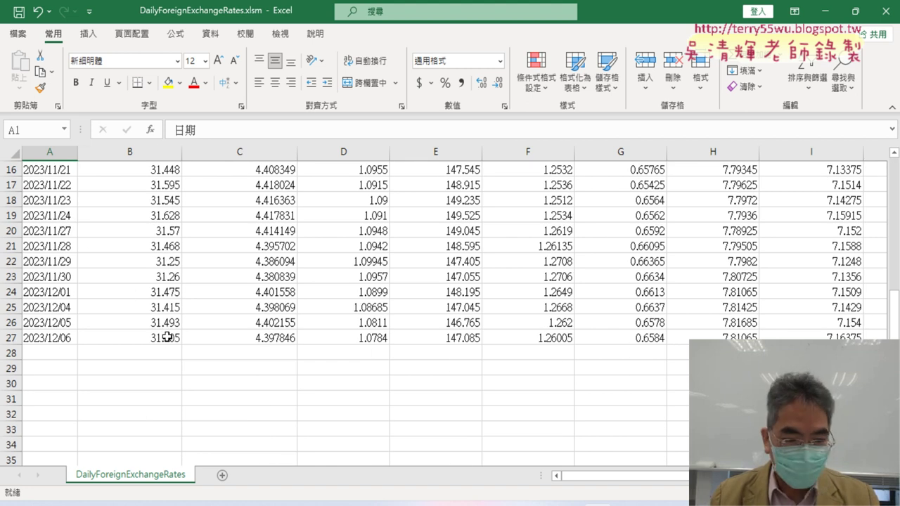
{"action": "left_click", "coordinate": [167, 338], "text": "shift"}
{"action": "scroll", "coordinate": [161, 317], "scroll_direction": "up", "scroll_amount": 5}
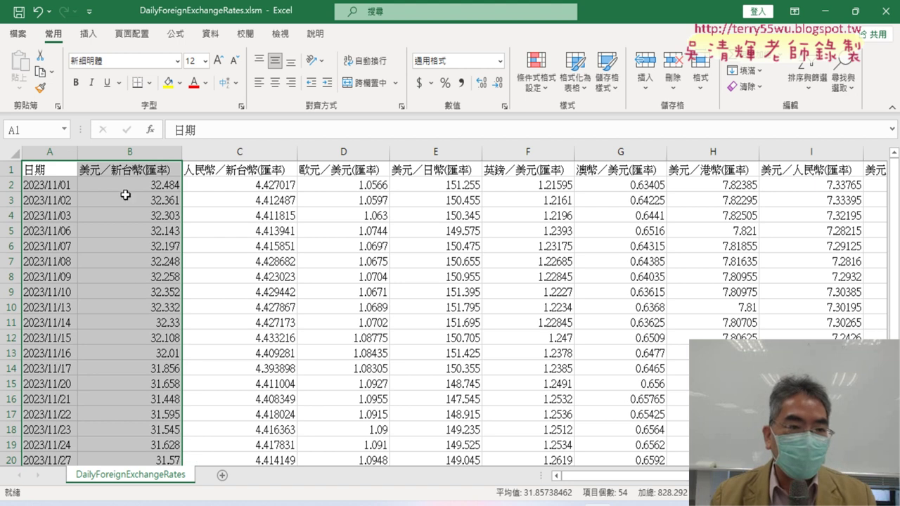
Step: Insert a Line with Markers chart of the 美元／新台幣 rates, then stretch it wider on both sides
{"action": "left_click", "coordinate": [87, 33]}
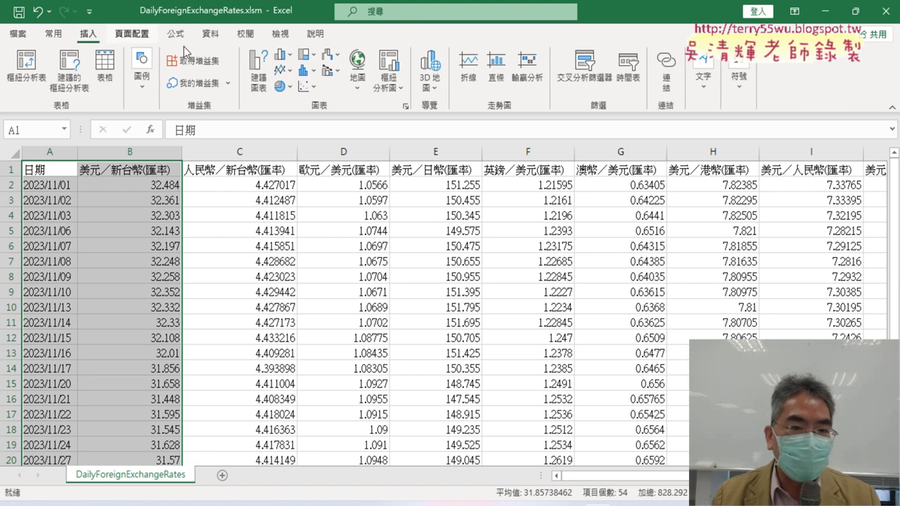
{"action": "left_click", "coordinate": [290, 71]}
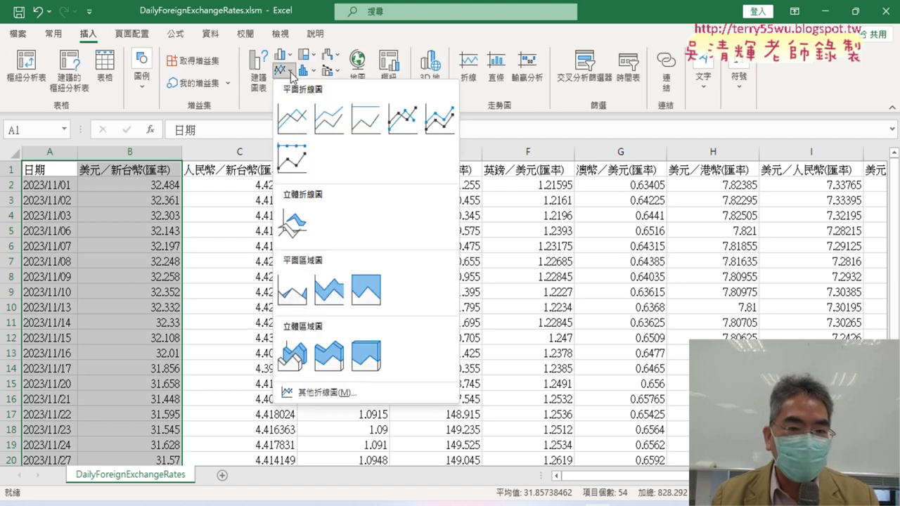
{"action": "left_click", "coordinate": [406, 125]}
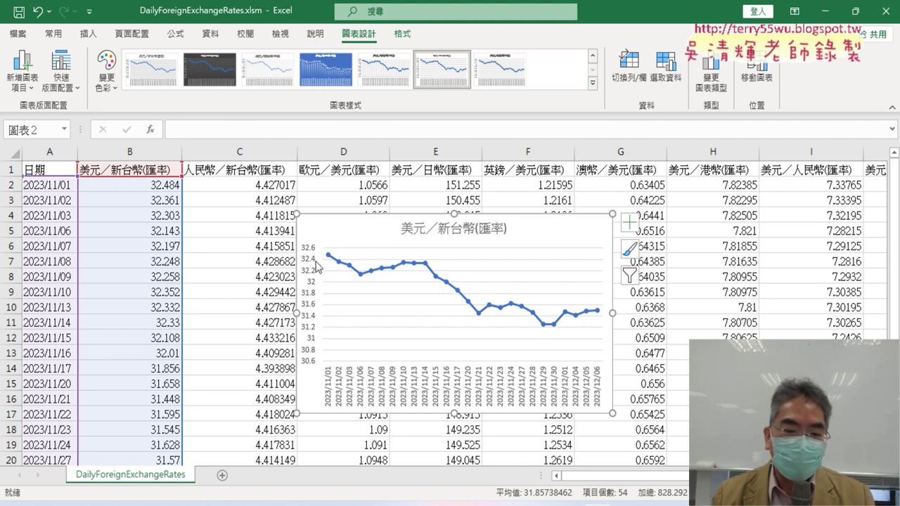
{"action": "left_click_drag", "start_coordinate": [297, 314], "coordinate": [188, 313]}
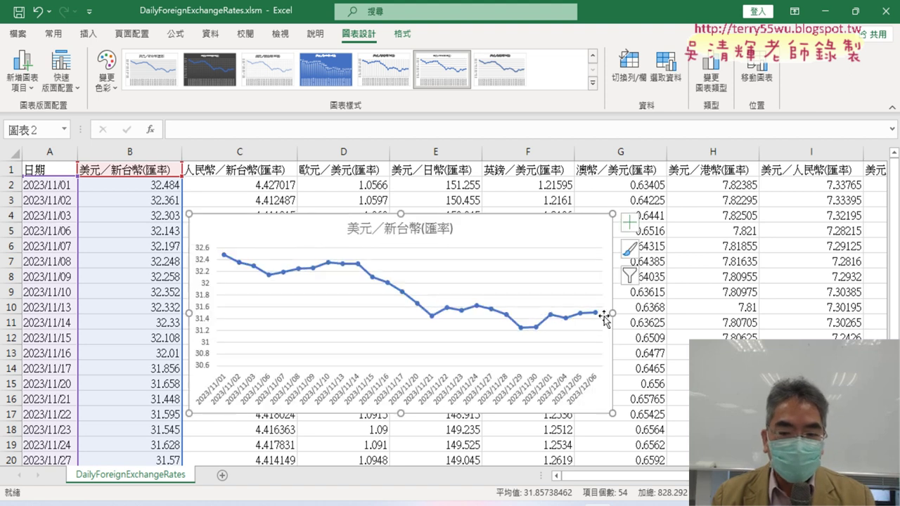
{"action": "left_click_drag", "start_coordinate": [620, 313], "coordinate": [776, 314]}
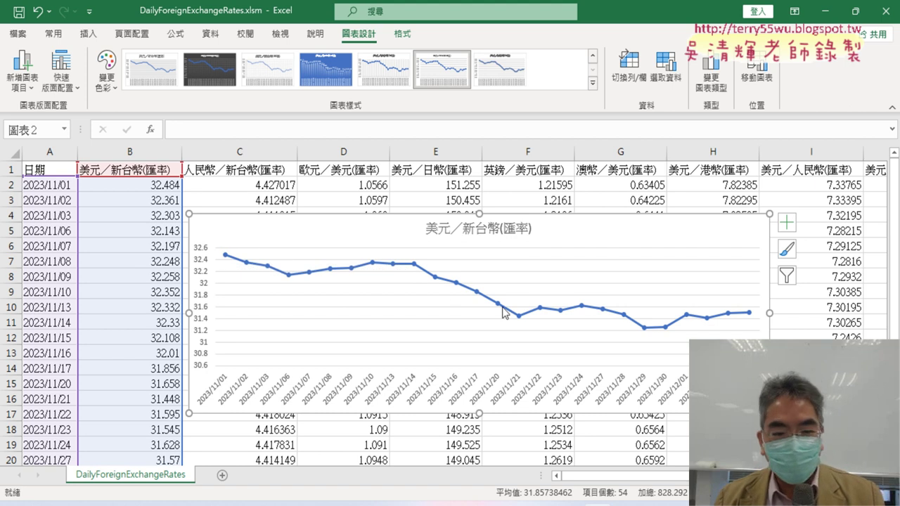
{"action": "mouse_move", "coordinate": [330, 234]}
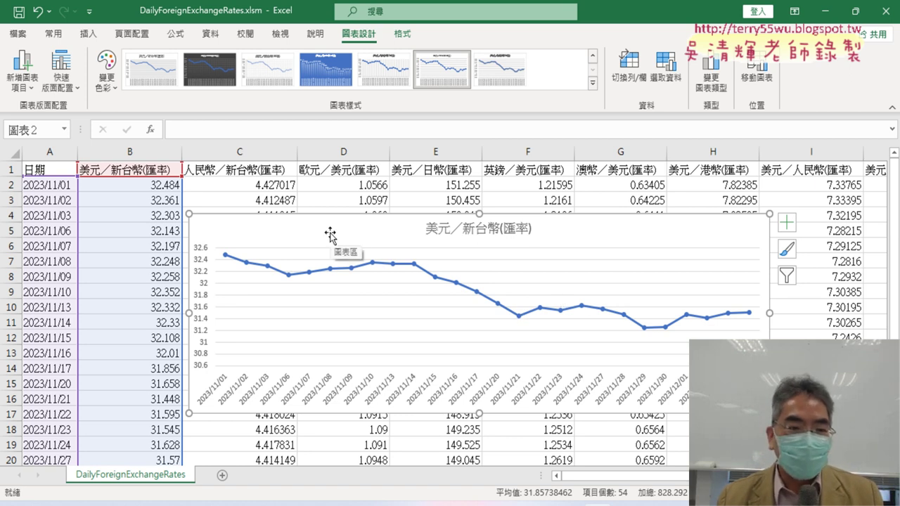
Step: Undo the chart, column deletion and pasted values so column A shows 8-digit dates, then select B2
{"action": "key", "text": "Delete"}
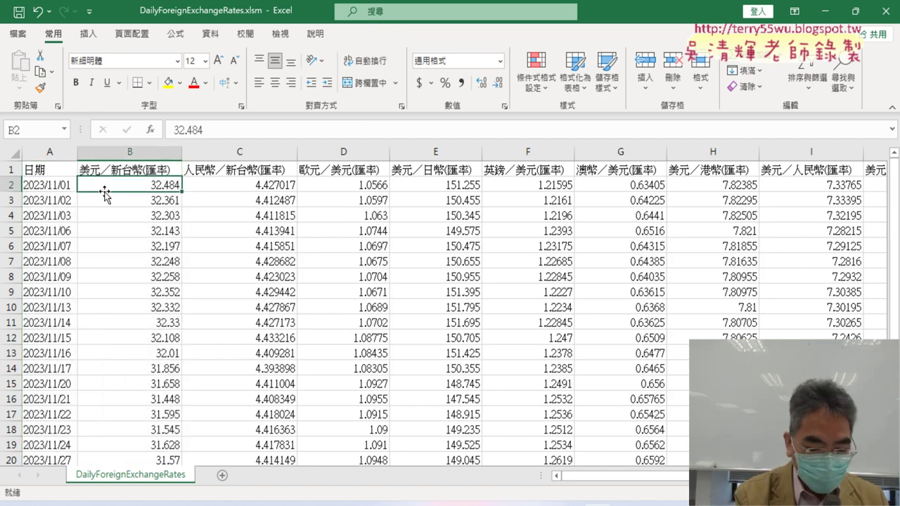
{"action": "key", "text": "alt+F1"}
{"action": "key", "text": "Delete"}
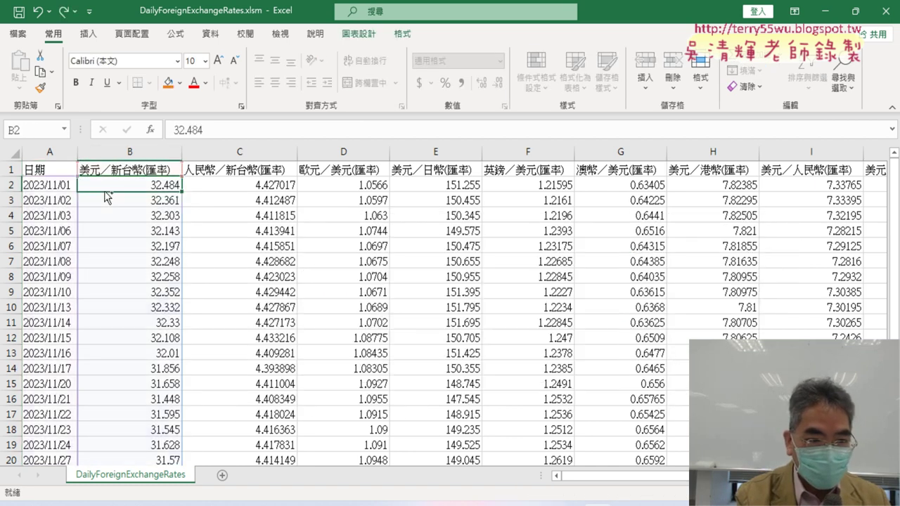
{"action": "key", "text": "ctrl+v"}
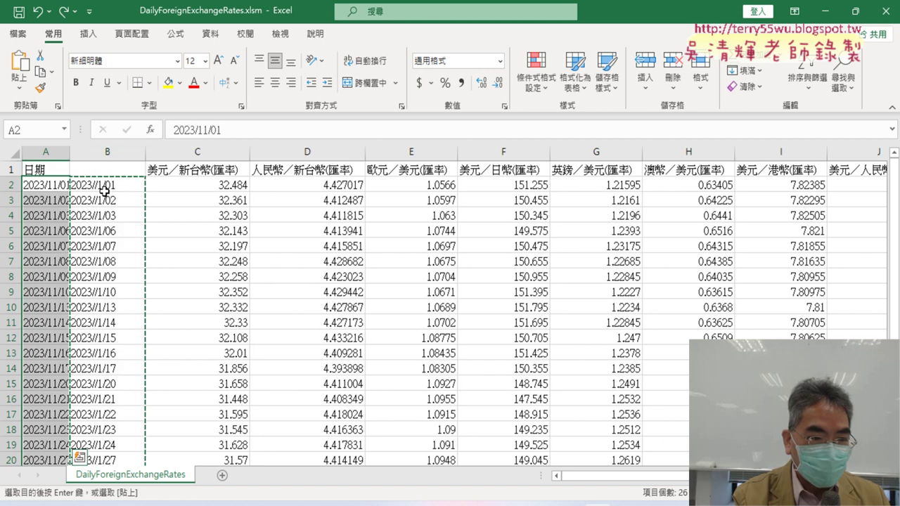
{"action": "key", "text": "ctrl+z"}
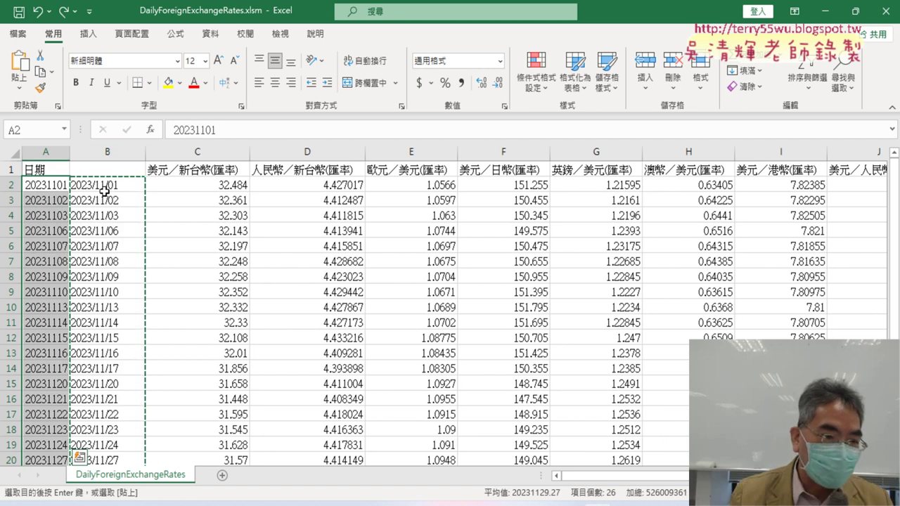
{"action": "left_click", "coordinate": [132, 179]}
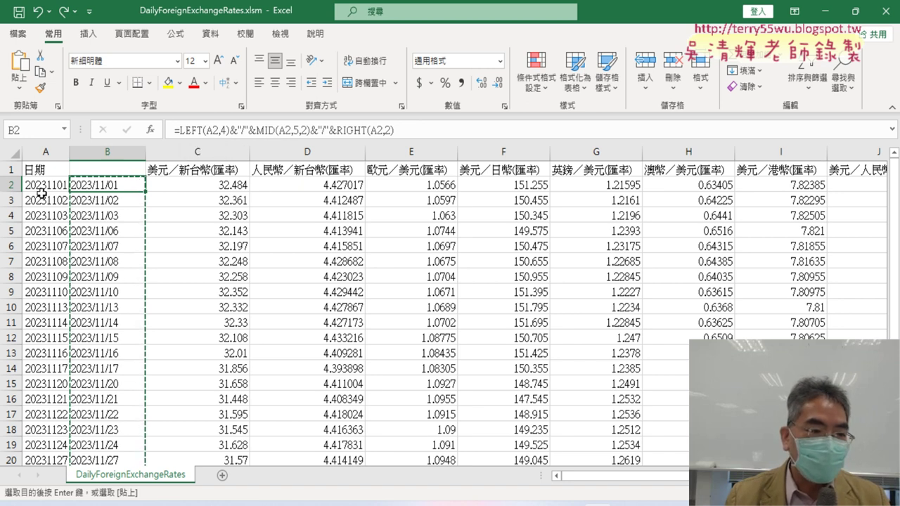
Step: Paste the converted 2023/11/01-style dates into column A as values only
{"action": "left_click", "coordinate": [20, 87]}
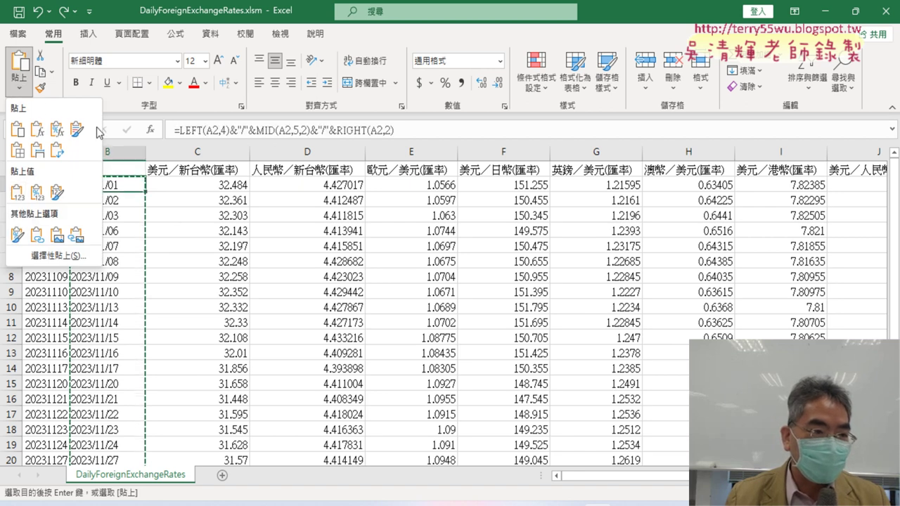
{"action": "key", "text": "Escape"}
{"action": "left_click", "coordinate": [47, 186]}
{"action": "right_click", "coordinate": [46, 187]}
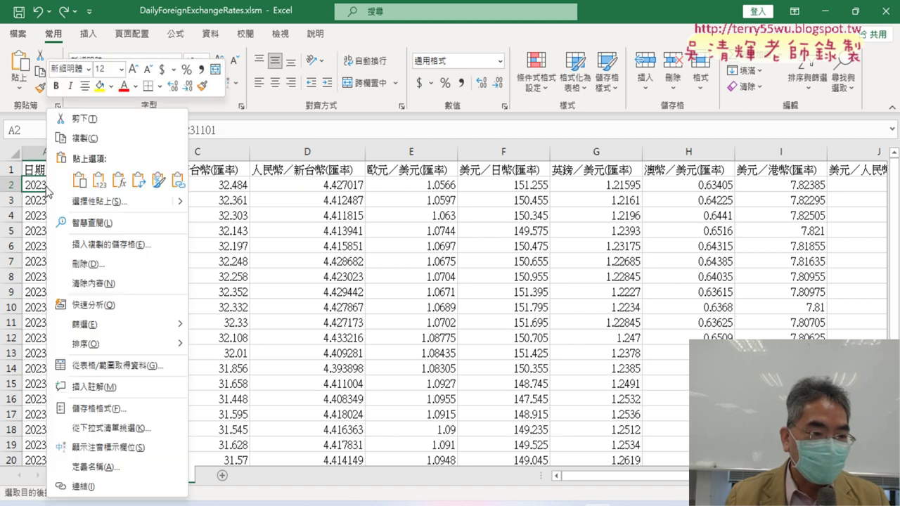
{"action": "mouse_move", "coordinate": [113, 202]}
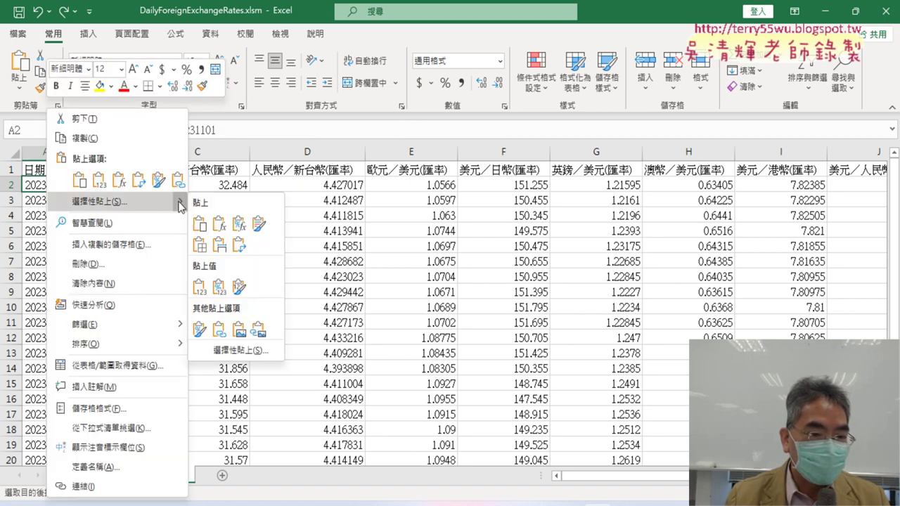
{"action": "key", "text": "Escape"}
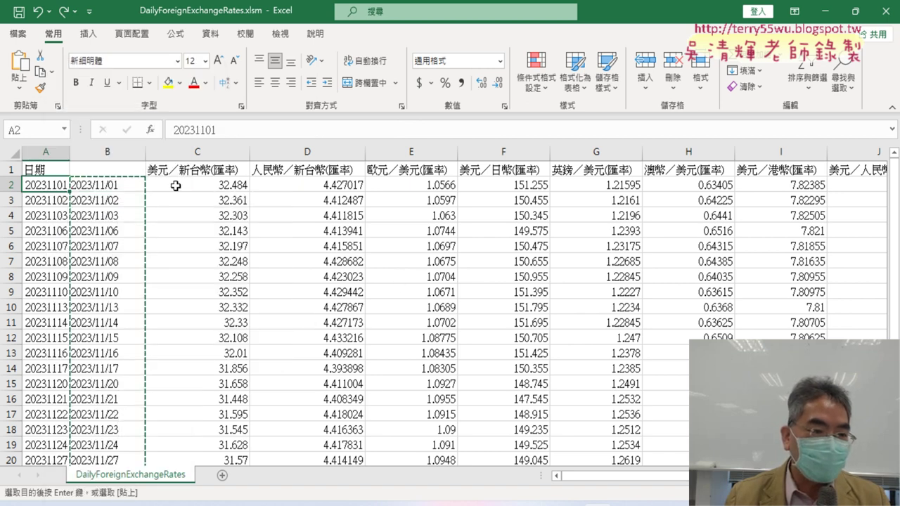
{"action": "left_click", "coordinate": [123, 152]}
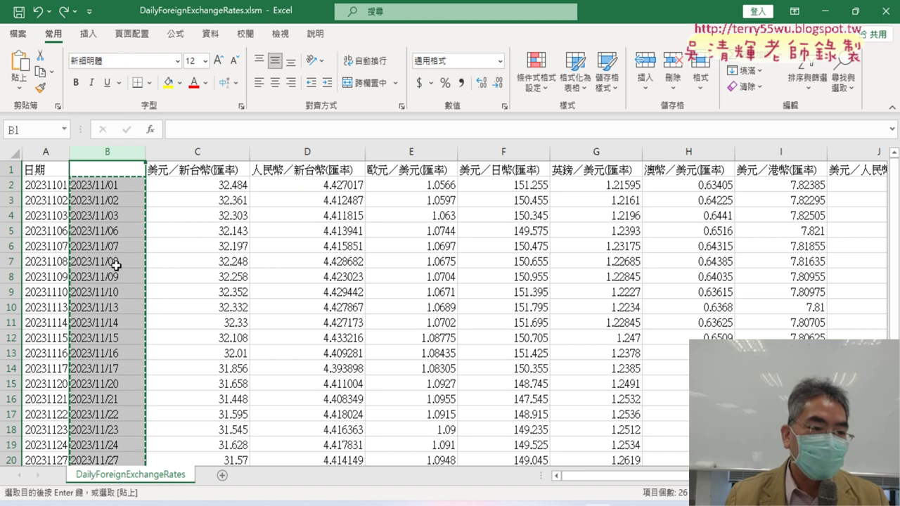
{"action": "right_click", "coordinate": [40, 184]}
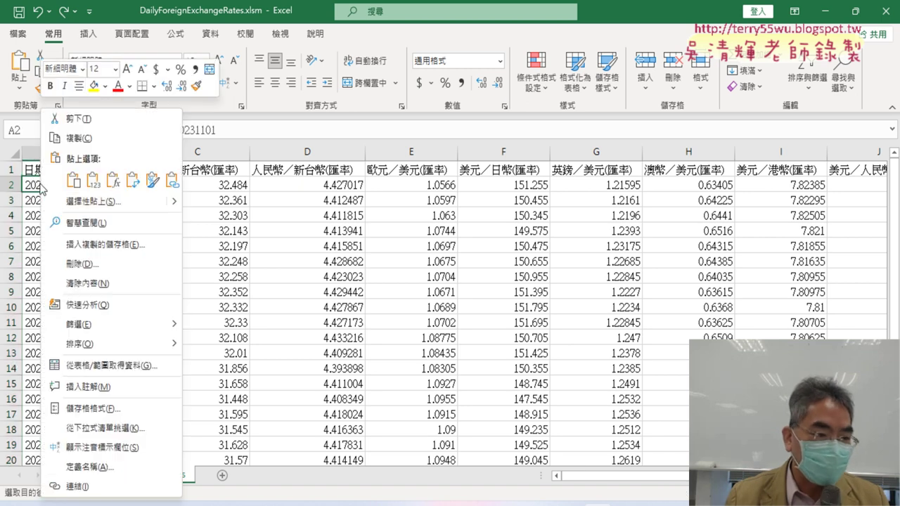
{"action": "mouse_move", "coordinate": [112, 201]}
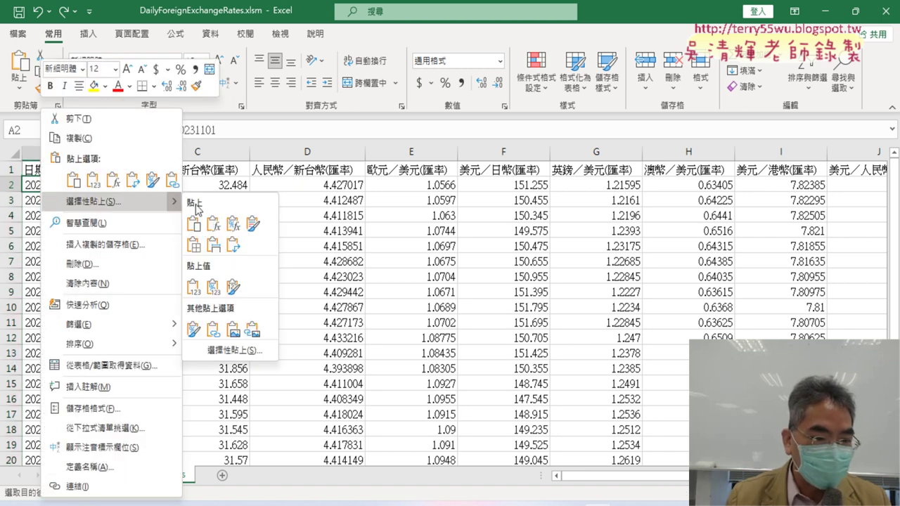
{"action": "left_click", "coordinate": [194, 288]}
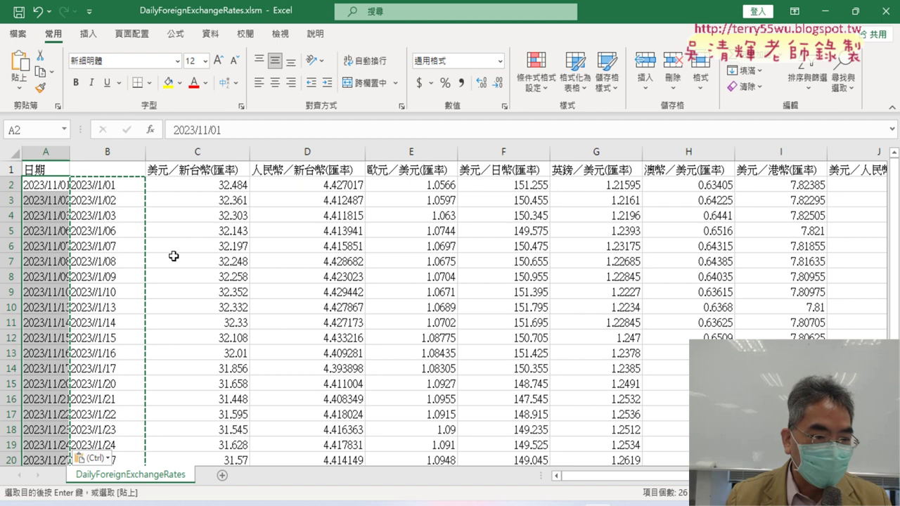
Step: Delete the helper formula column B so the USD/TWD rates move into column B
{"action": "left_click", "coordinate": [106, 151]}
{"action": "right_click", "coordinate": [116, 240]}
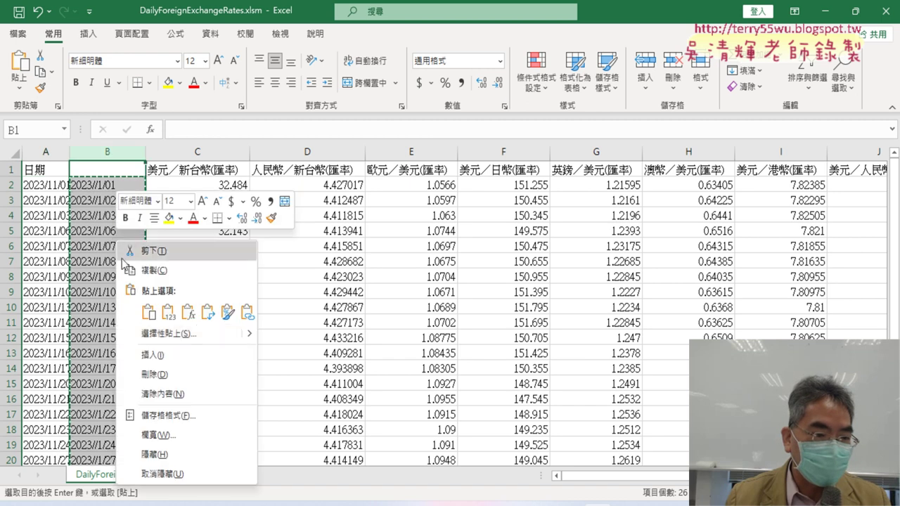
{"action": "left_click", "coordinate": [176, 374]}
{"action": "left_click", "coordinate": [43, 171]}
Step: Select A1:B27 and insert a Line with Markers chart of the USD/TWD rates
{"action": "scroll", "coordinate": [60, 321], "scroll_direction": "down", "scroll_amount": 5}
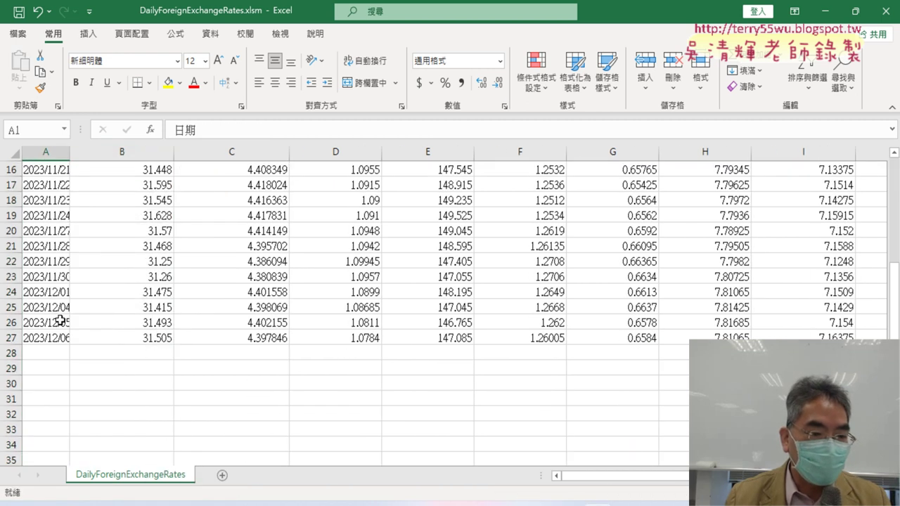
{"action": "left_click", "coordinate": [150, 337], "text": "shift"}
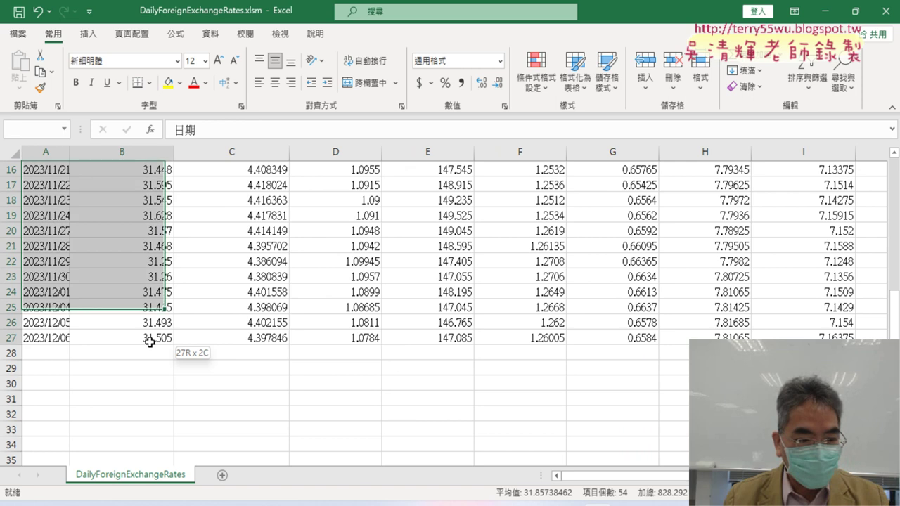
{"action": "left_click", "coordinate": [88, 34]}
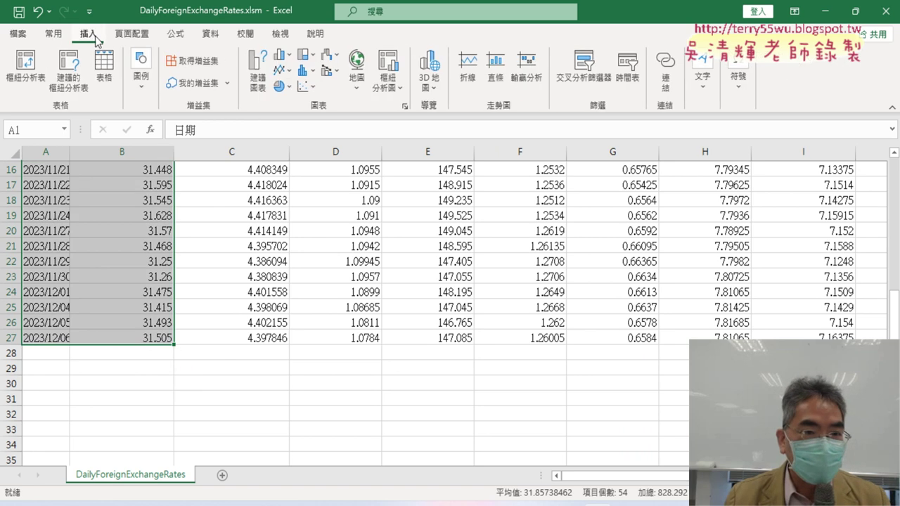
{"action": "left_click", "coordinate": [283, 70]}
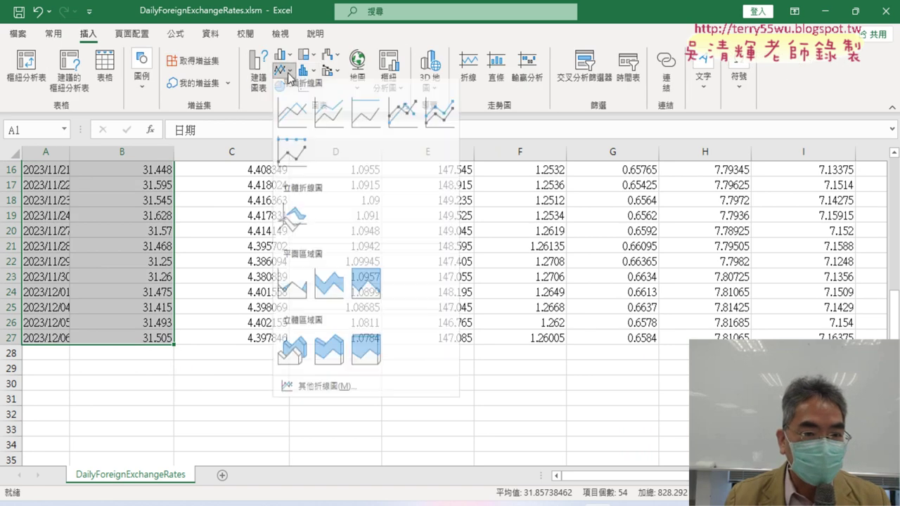
{"action": "left_click", "coordinate": [403, 119]}
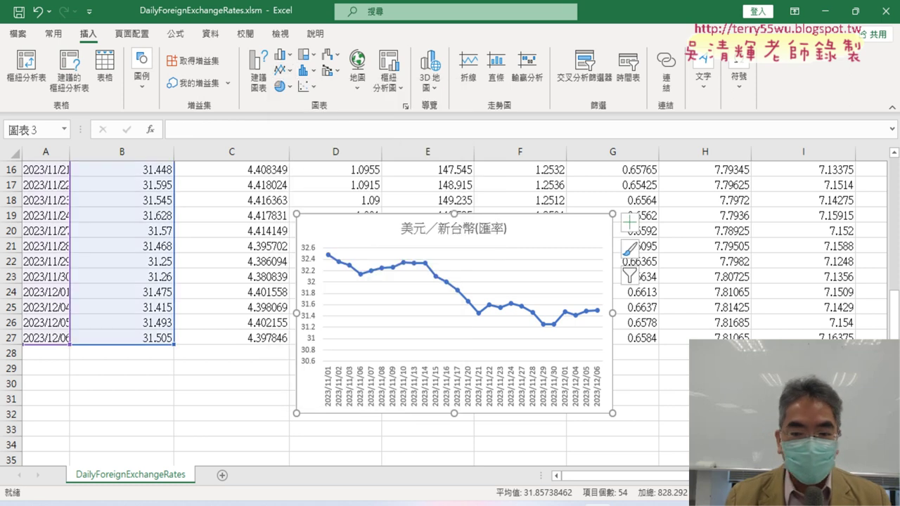
{"action": "scroll", "coordinate": [450, 309], "scroll_direction": "right", "scroll_amount": 1}
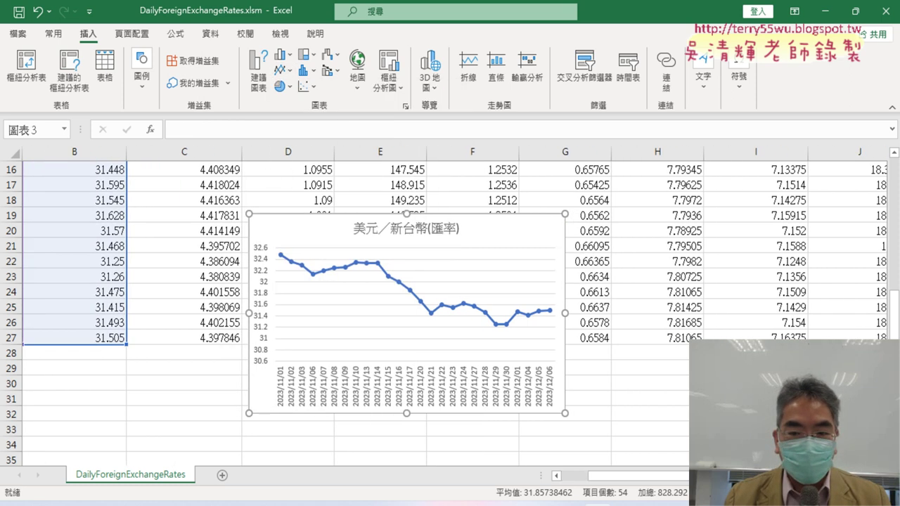
{"action": "scroll", "coordinate": [450, 309], "scroll_direction": "right", "scroll_amount": 1}
Step: Move the rate chart up to the top of the sheet beside the table near column M
{"action": "scroll", "coordinate": [277, 227], "scroll_direction": "right", "scroll_amount": 1}
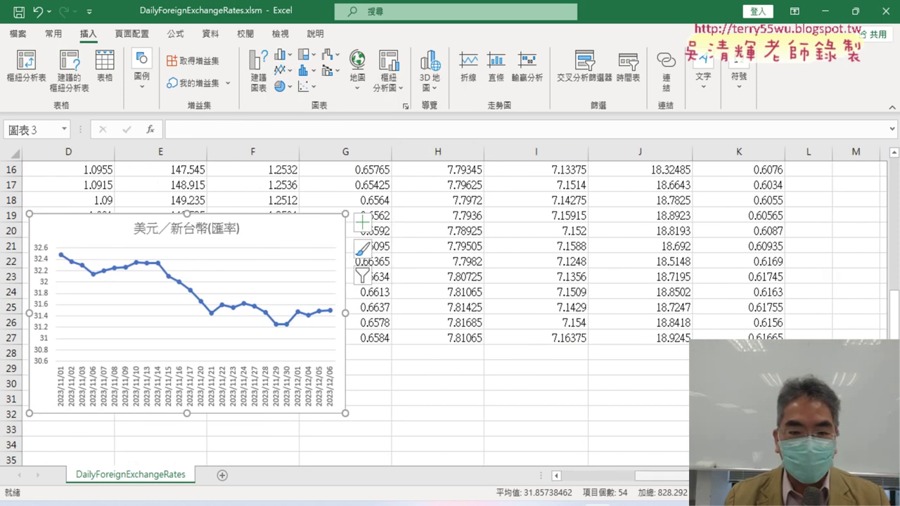
{"action": "left_click_drag", "start_coordinate": [277, 227], "coordinate": [847, 246]}
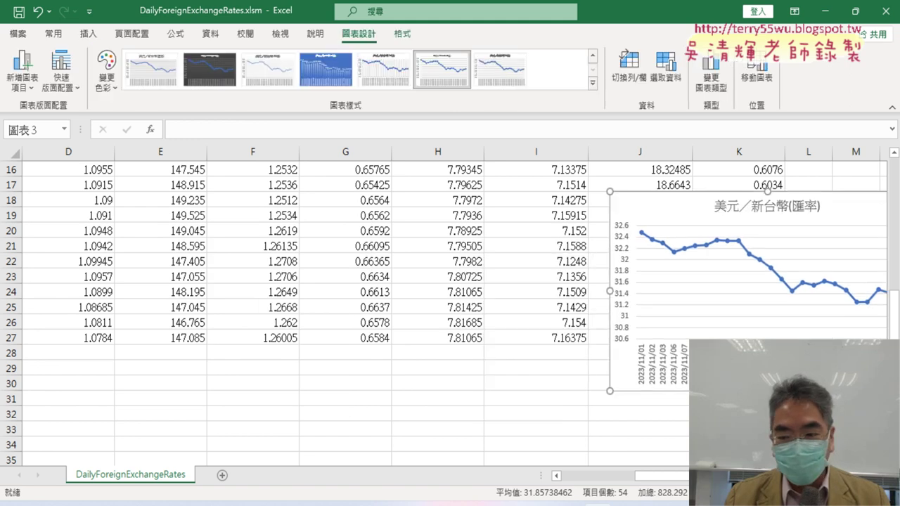
{"action": "scroll", "coordinate": [847, 246], "scroll_direction": "right", "scroll_amount": 1}
{"action": "scroll", "coordinate": [847, 246], "scroll_direction": "right", "scroll_amount": 3}
{"action": "scroll", "coordinate": [847, 246], "scroll_direction": "right", "scroll_amount": 2}
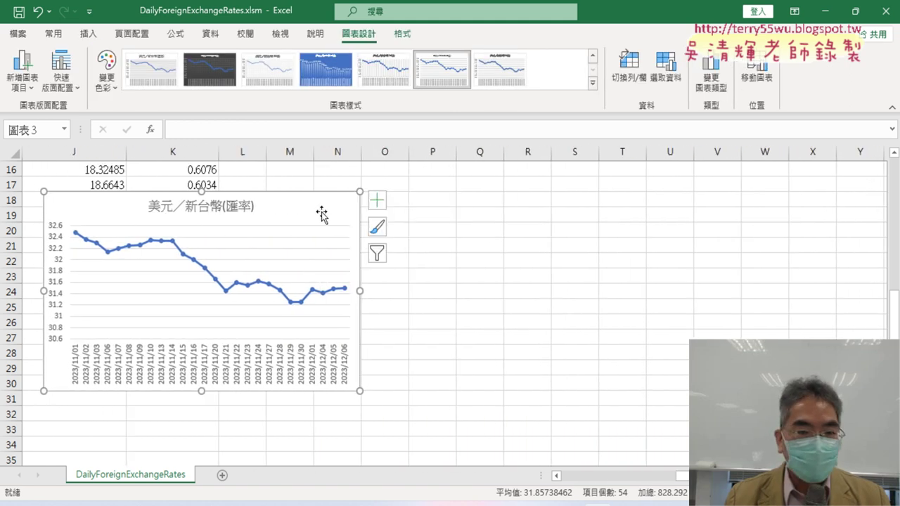
{"action": "left_click_drag", "start_coordinate": [309, 205], "coordinate": [520, 187]}
{"action": "scroll", "coordinate": [618, 305], "scroll_direction": "up", "scroll_amount": 4}
{"action": "scroll", "coordinate": [618, 304], "scroll_direction": "up", "scroll_amount": 3}
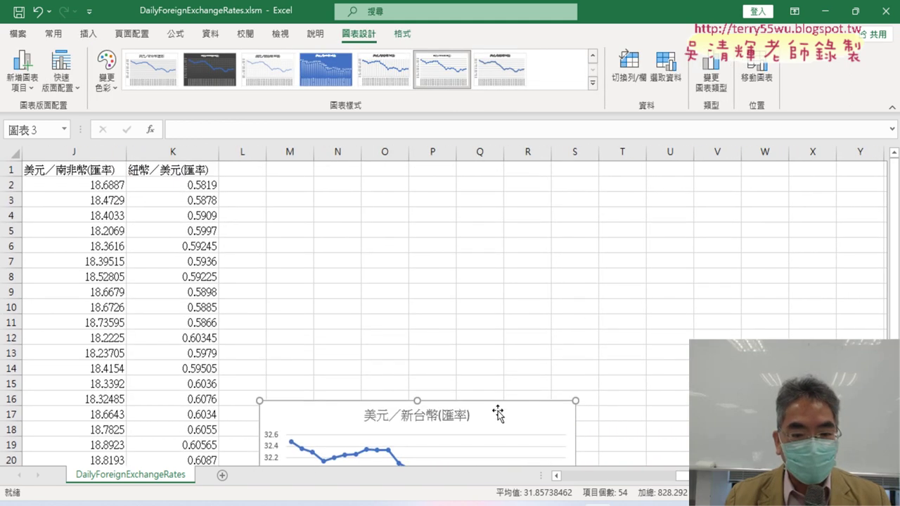
{"action": "mouse_move", "coordinate": [496, 356]}
{"action": "left_mouse_down"}
{"action": "mouse_move", "coordinate": [510, 205]}
{"action": "mouse_move", "coordinate": [494, 175]}
{"action": "left_mouse_up"}
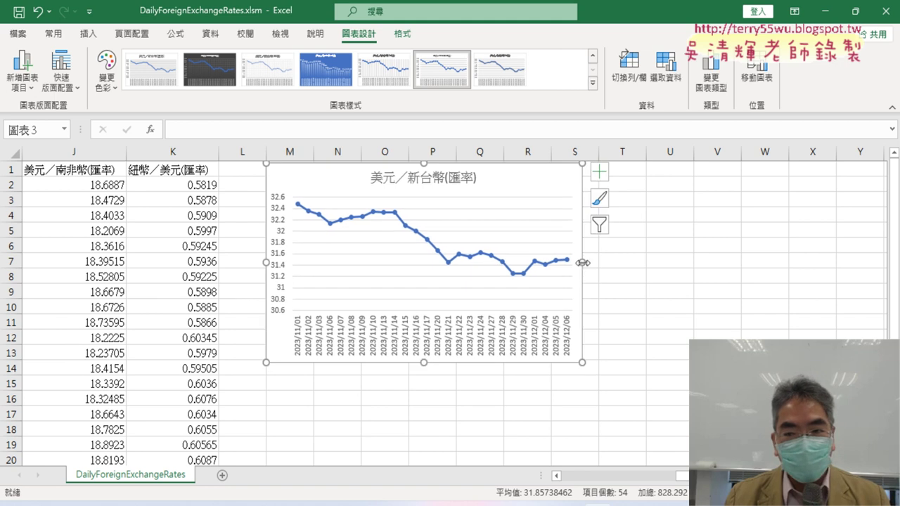
Step: Stretch the chart wider across columns M–W and make it shorter
{"action": "left_click_drag", "start_coordinate": [582, 262], "coordinate": [787, 259]}
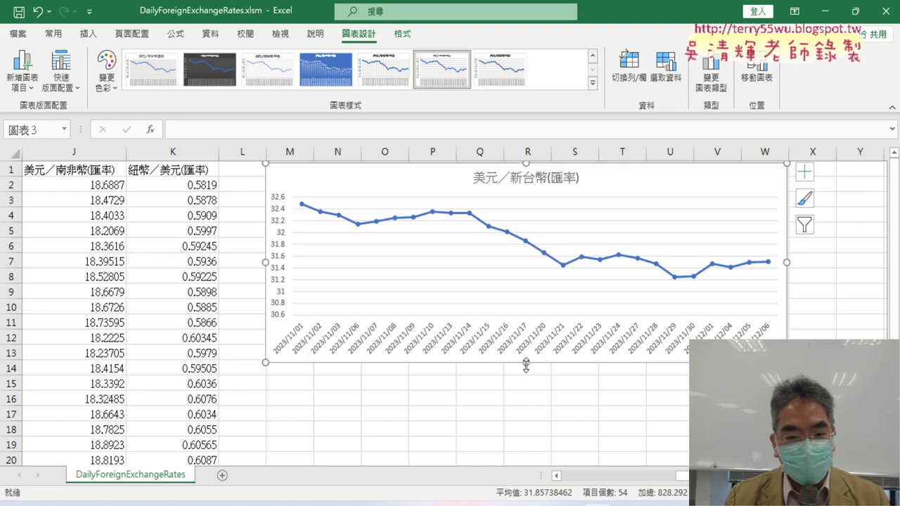
{"action": "left_click_drag", "start_coordinate": [525, 364], "coordinate": [529, 311]}
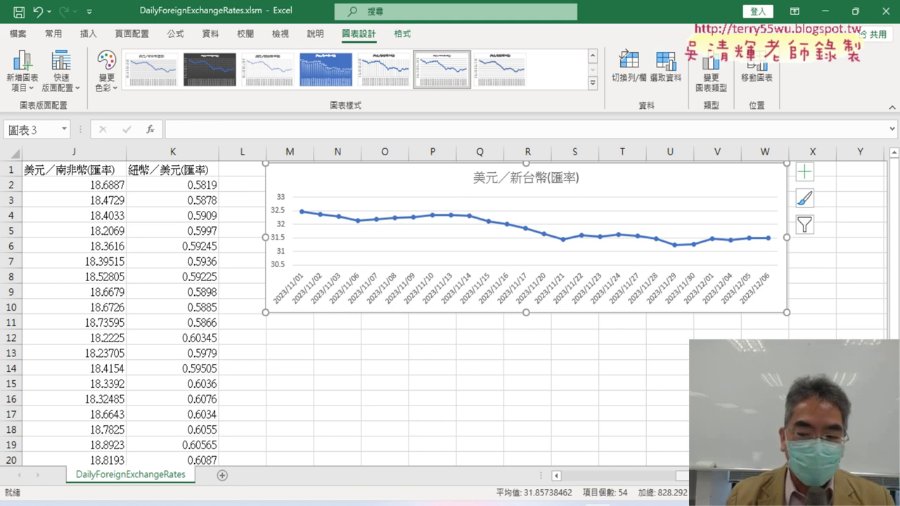
{"action": "scroll", "coordinate": [190, 155], "scroll_direction": "left", "scroll_amount": 5}
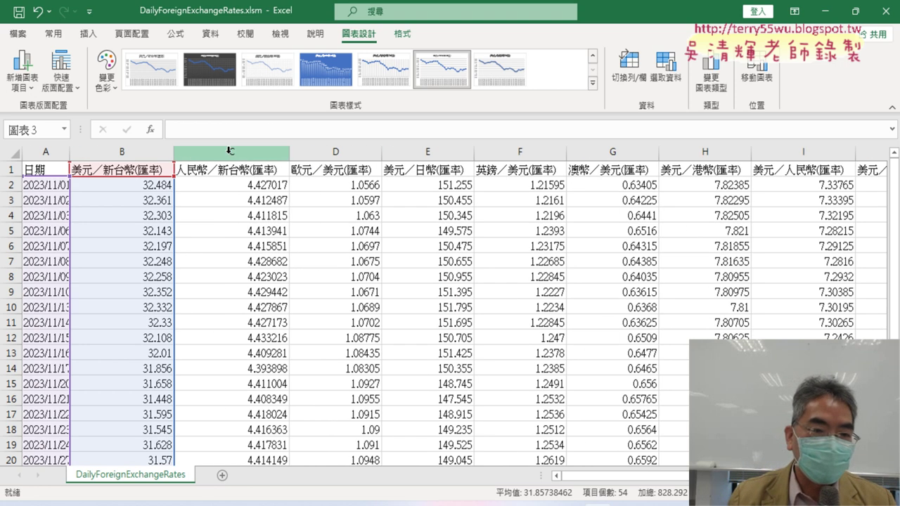
Step: AutoFit column A so the full 2023/11/01 dates are readable, then select A1
{"action": "left_click", "coordinate": [229, 150]}
{"action": "double_click", "coordinate": [68, 149]}
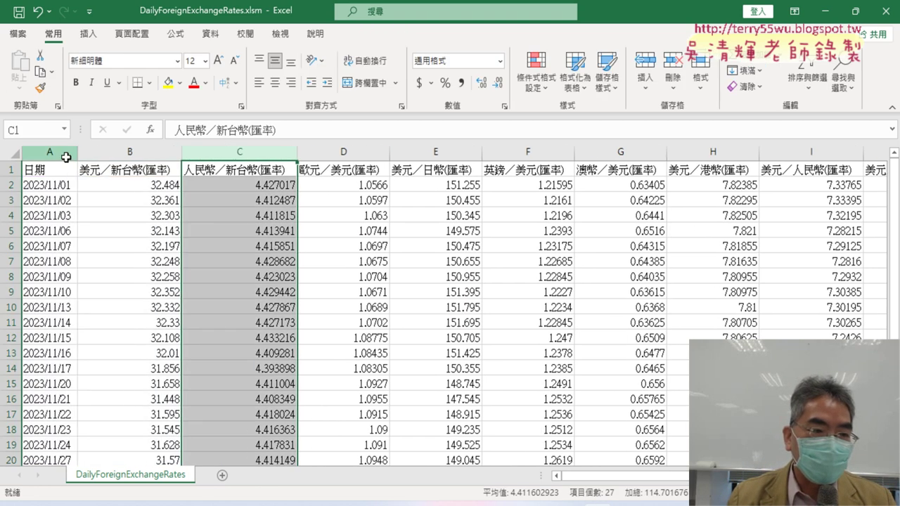
{"action": "left_click", "coordinate": [53, 185]}
{"action": "left_click", "coordinate": [49, 170]}
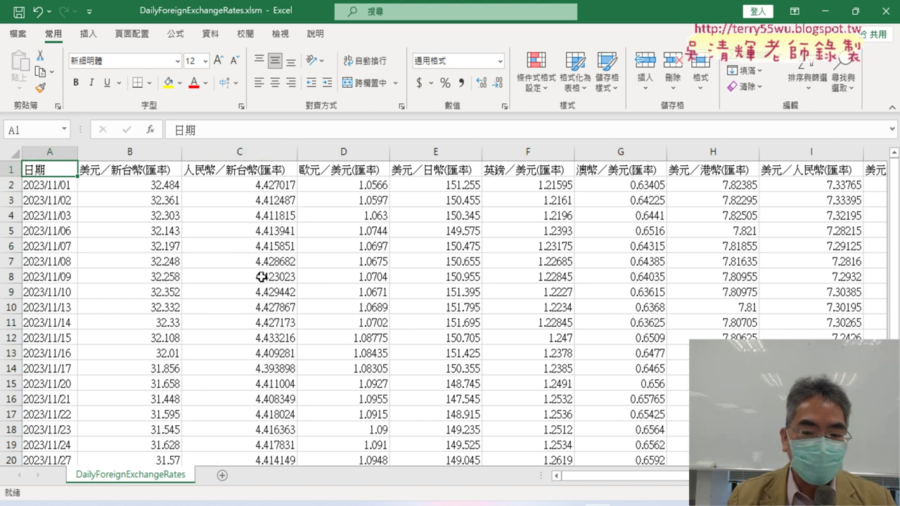
{"action": "scroll", "coordinate": [329, 372], "scroll_direction": "right", "scroll_amount": 5}
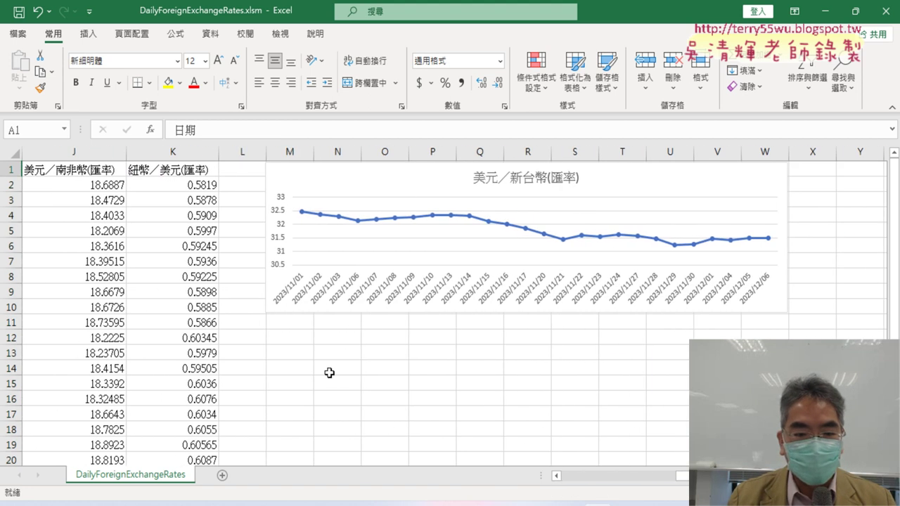